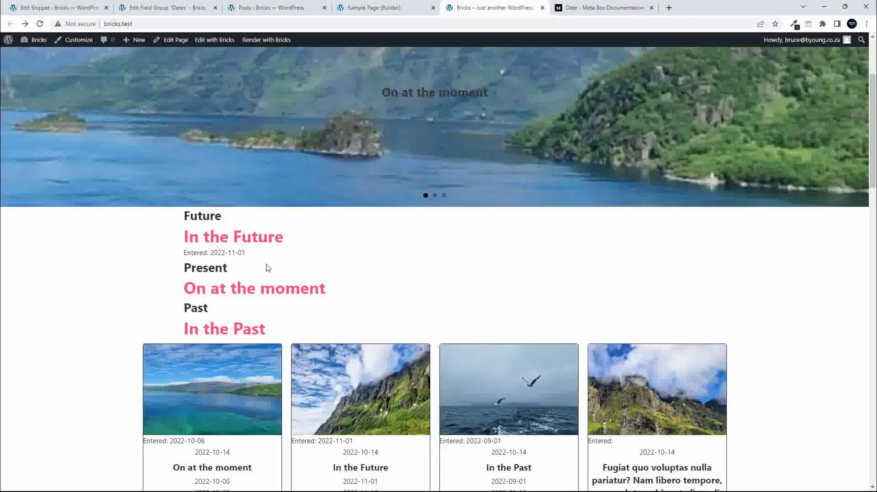
Read the Meta Box date field documentation on displaying the value and converting a timestamp to another format.
{"action": "left_click", "coordinate": [596, 8]}
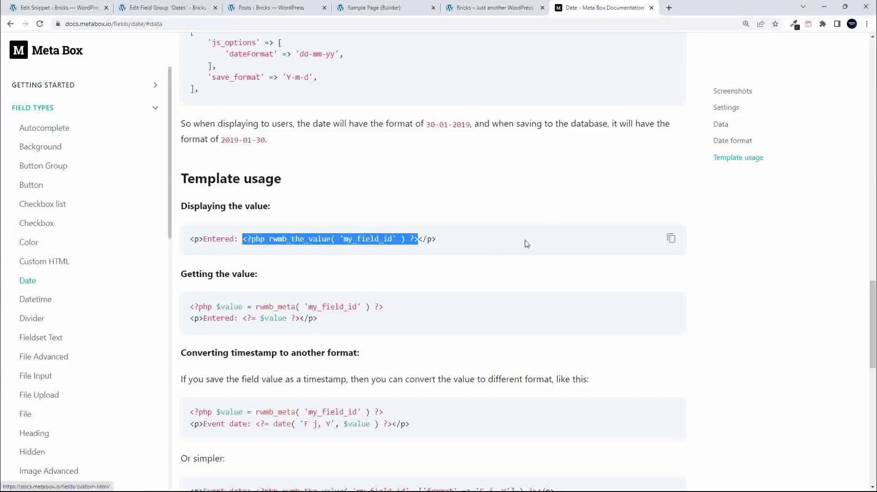
{"action": "left_click", "coordinate": [491, 265]}
{"action": "scroll", "coordinate": [393, 294], "scroll_direction": "down", "scroll_amount": 1}
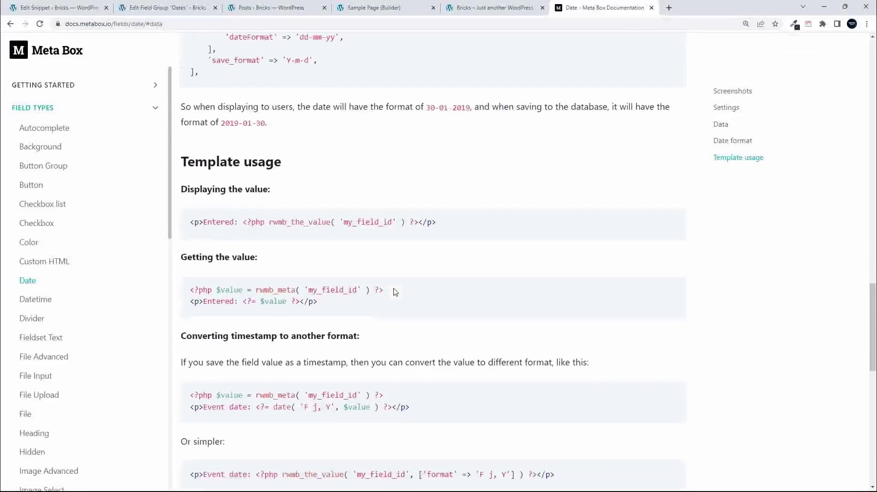
{"action": "scroll", "coordinate": [393, 292], "scroll_direction": "down", "scroll_amount": 1}
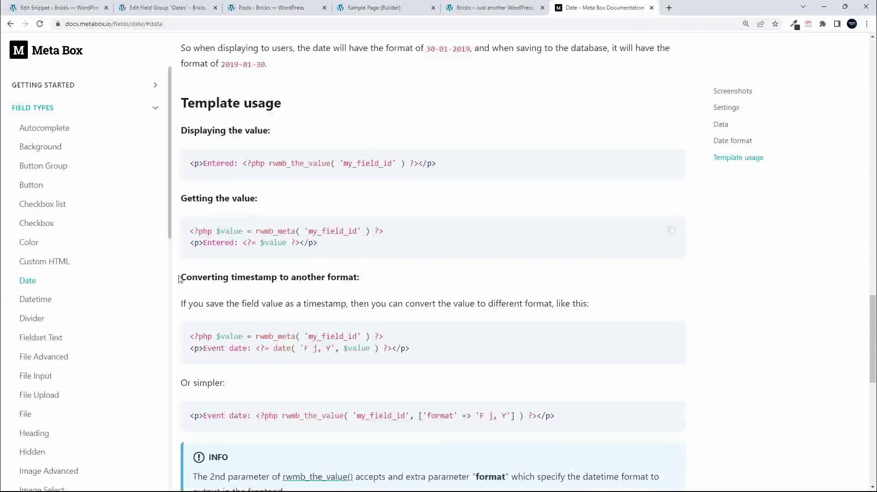
{"action": "left_click_drag", "start_coordinate": [183, 277], "coordinate": [375, 284]}
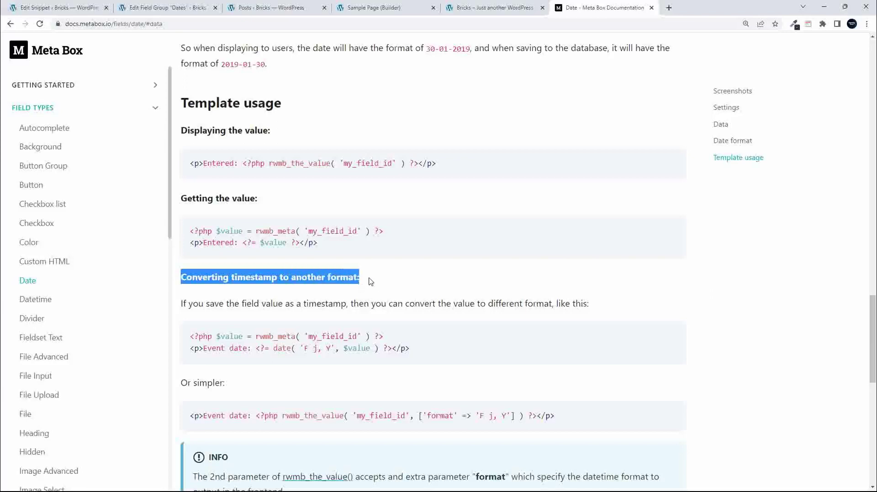
{"action": "left_click", "coordinate": [370, 280]}
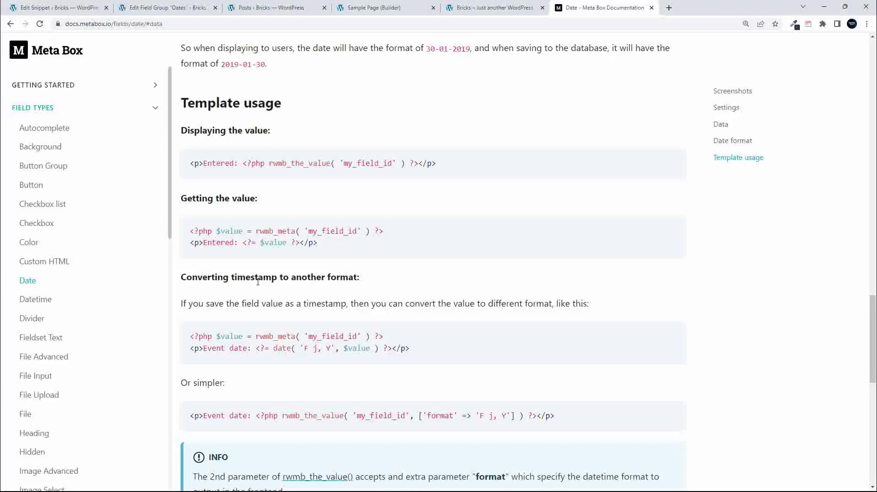
{"action": "scroll", "coordinate": [258, 282], "scroll_direction": "down", "scroll_amount": 3}
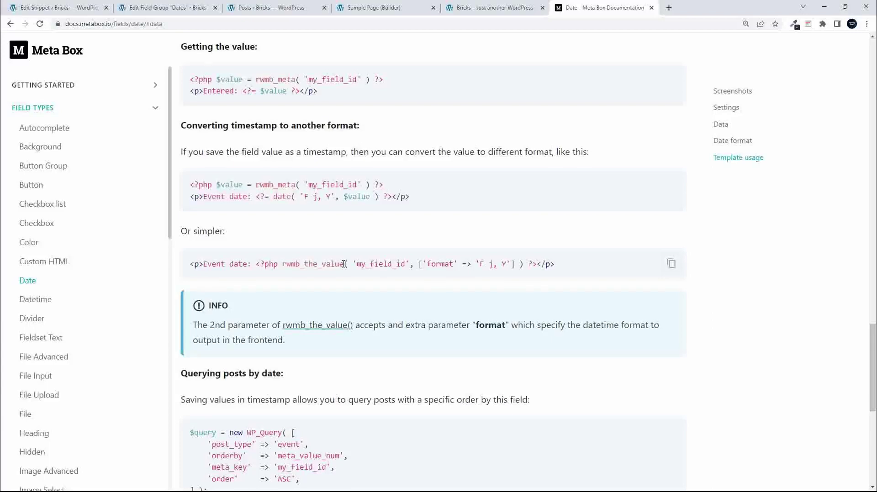
{"action": "scroll", "coordinate": [343, 265], "scroll_direction": "up", "scroll_amount": 1}
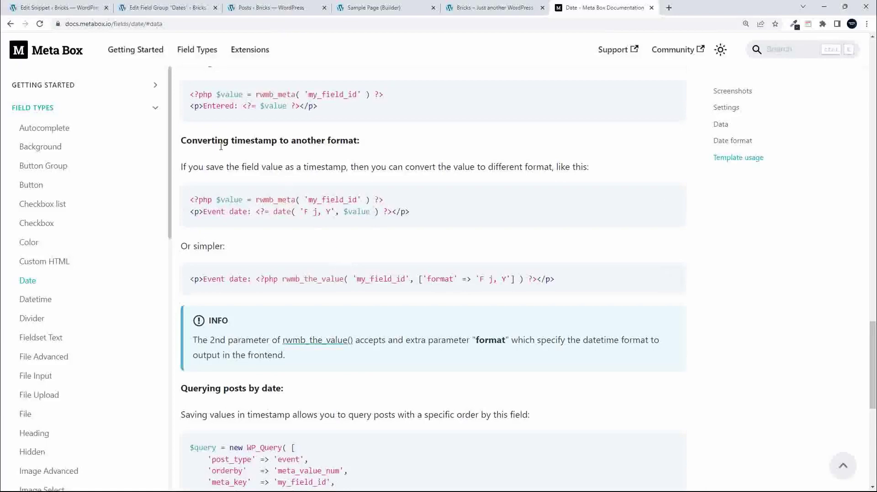
{"action": "left_click_drag", "start_coordinate": [232, 140], "coordinate": [278, 140]}
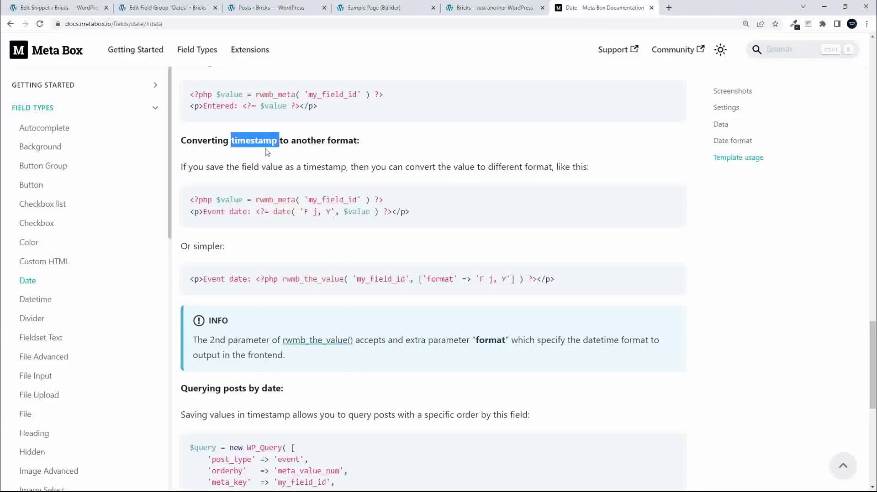
Examine the documentation's "Querying posts by date" example, especially its meta_value_num ordering and my_field_id meta key.
{"action": "scroll", "coordinate": [349, 311], "scroll_direction": "down", "scroll_amount": 2}
{"action": "scroll", "coordinate": [349, 312], "scroll_direction": "down", "scroll_amount": 3}
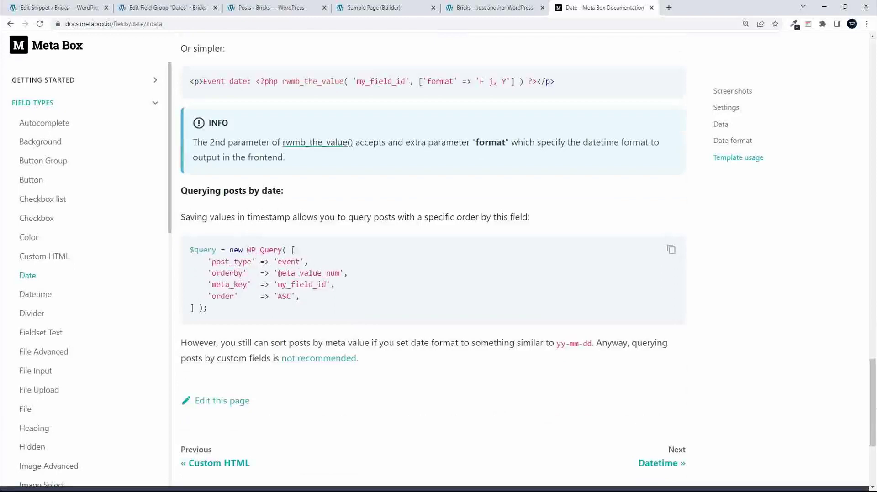
{"action": "left_click_drag", "start_coordinate": [277, 273], "coordinate": [346, 275]}
{"action": "left_click_drag", "start_coordinate": [277, 285], "coordinate": [331, 288]}
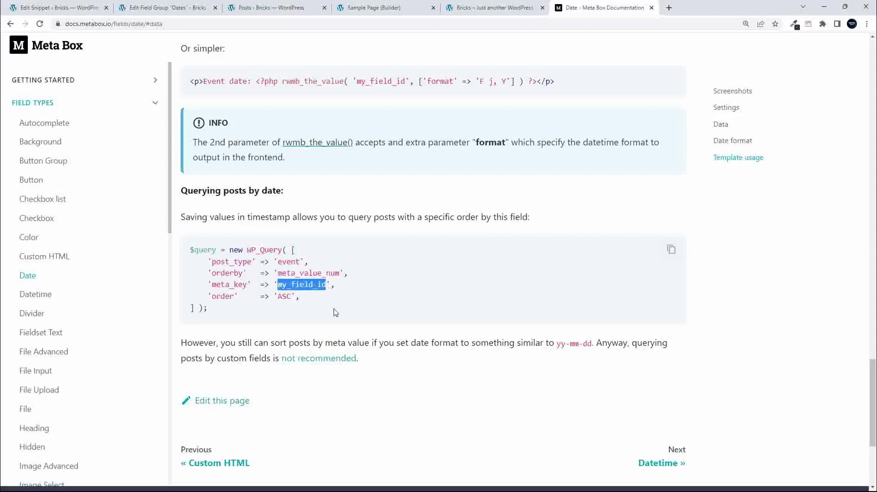
{"action": "scroll", "coordinate": [336, 312], "scroll_direction": "up", "scroll_amount": 3}
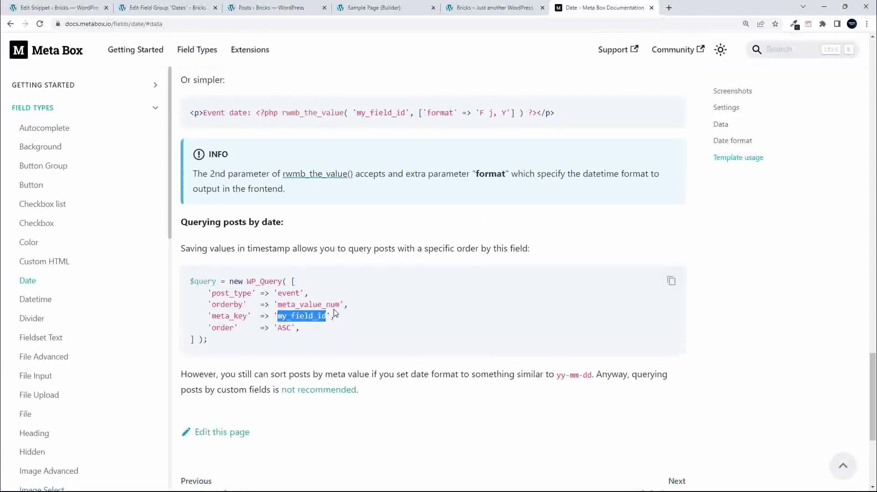
{"action": "scroll", "coordinate": [335, 313], "scroll_direction": "up", "scroll_amount": 1}
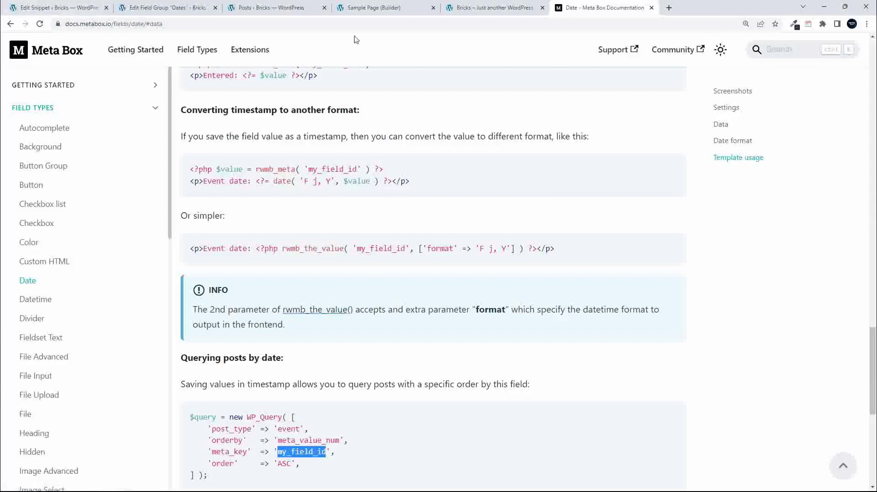
In the Dates field group, inspect the Start Date field's settings, including its ID and the timestamp saving option.
{"action": "left_click", "coordinate": [170, 8]}
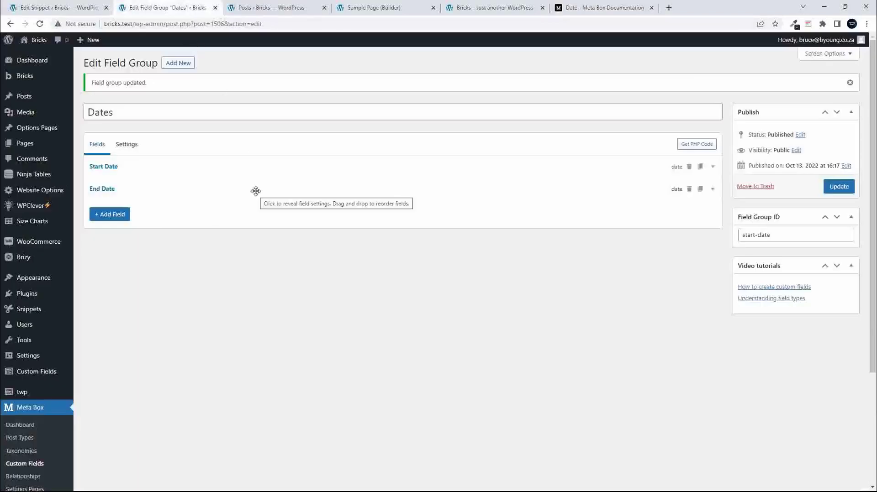
{"action": "left_click", "coordinate": [102, 167]}
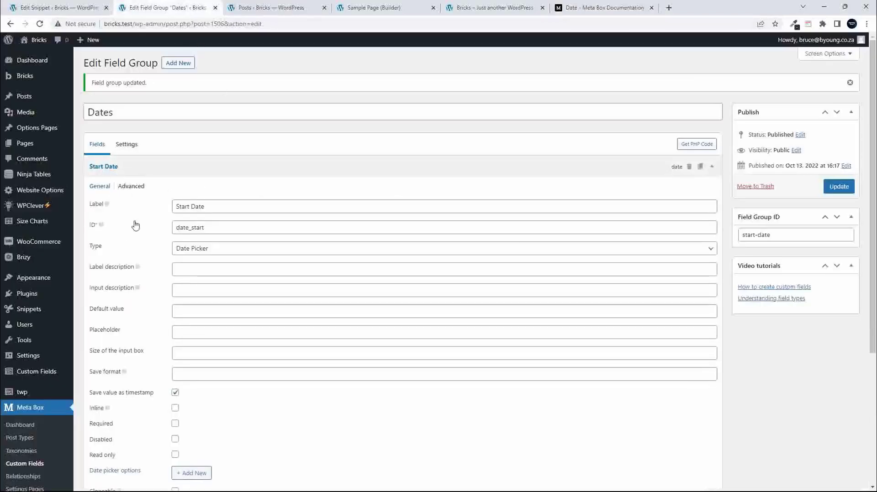
{"action": "scroll", "coordinate": [139, 268], "scroll_direction": "down", "scroll_amount": 2}
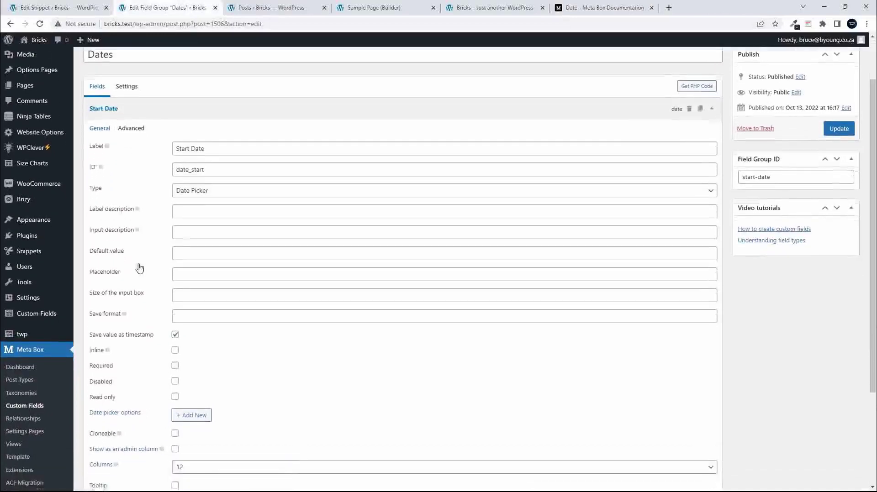
{"action": "scroll", "coordinate": [139, 268], "scroll_direction": "down", "scroll_amount": 2}
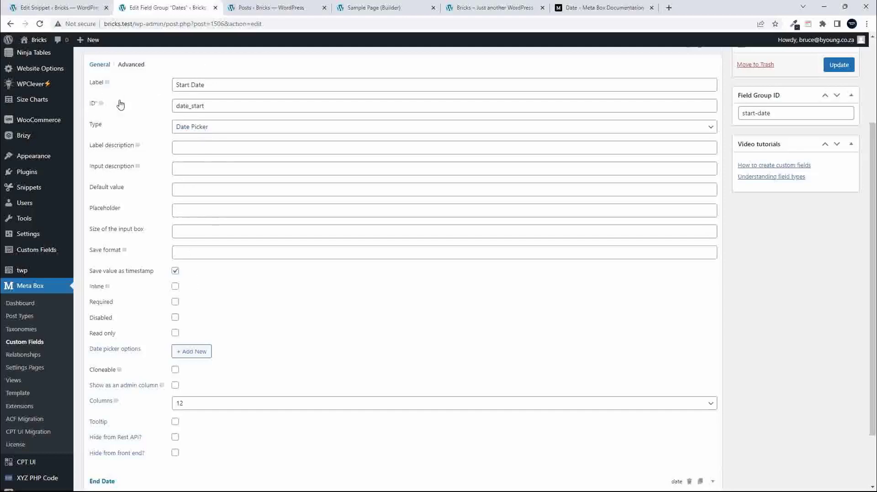
{"action": "left_click_drag", "start_coordinate": [177, 108], "coordinate": [220, 109]}
{"action": "scroll", "coordinate": [245, 133], "scroll_direction": "up", "scroll_amount": 3}
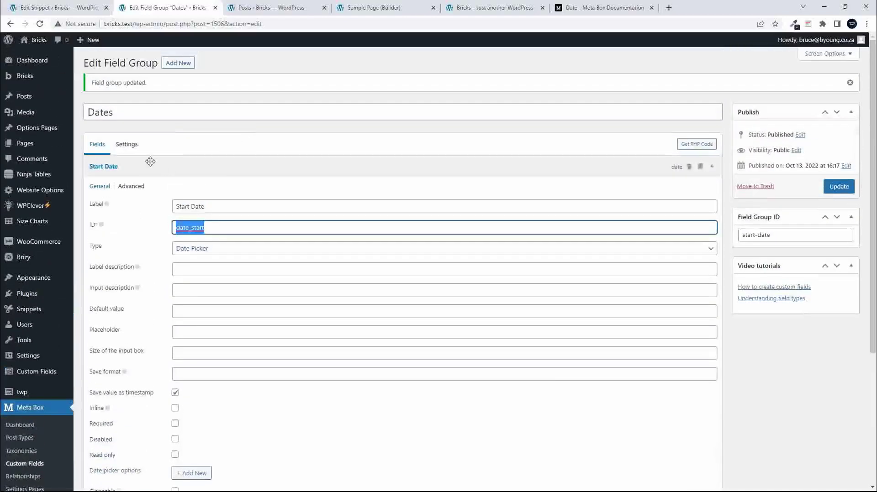
Collapse the Start Date field and inspect the End Date field's ID, type and timestamp saving option.
{"action": "left_click", "coordinate": [108, 168]}
{"action": "left_click", "coordinate": [109, 167]}
{"action": "left_click", "coordinate": [108, 189]}
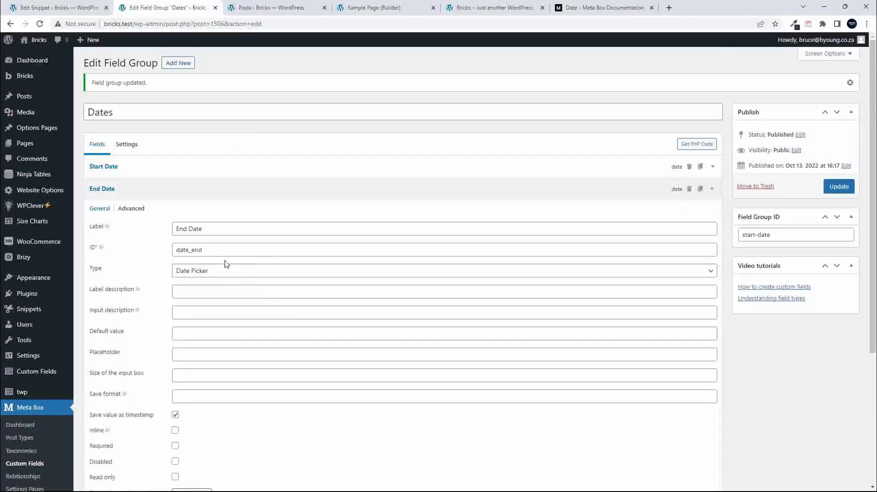
{"action": "scroll", "coordinate": [225, 263], "scroll_direction": "down", "scroll_amount": 1}
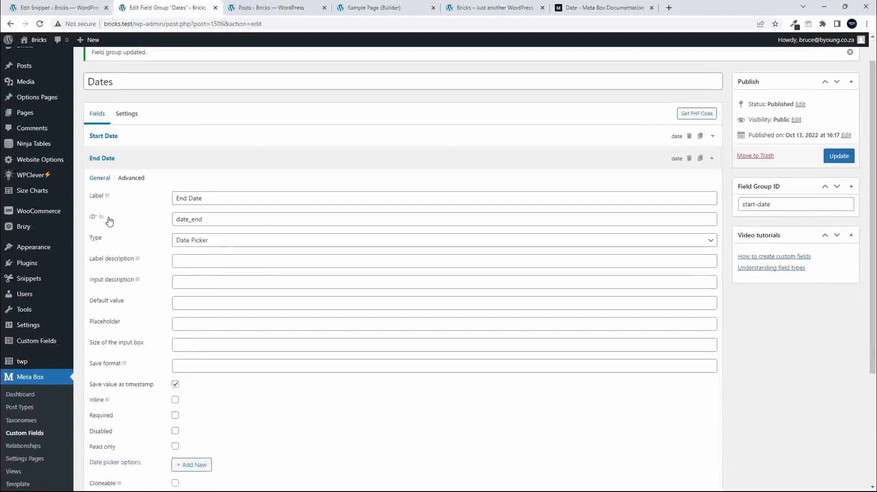
{"action": "left_click", "coordinate": [105, 161]}
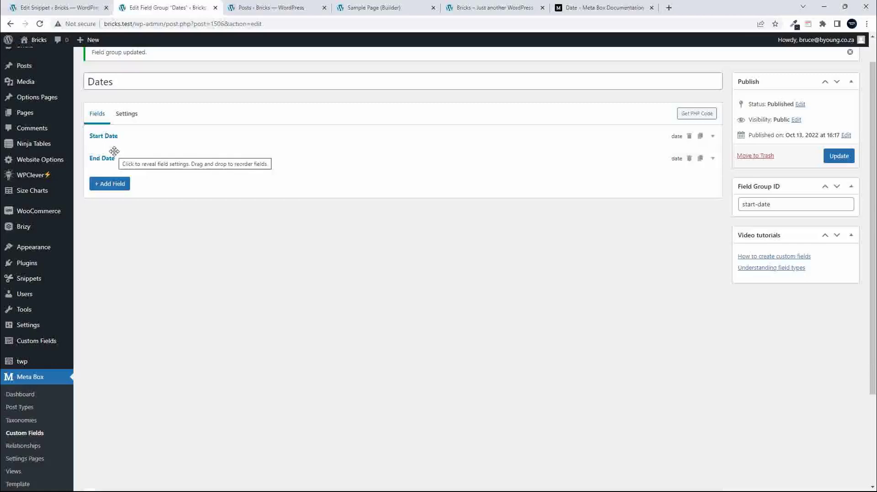
Examine the PHP code of the "Get Today's Date" snippet and highlight the by_todays_date function name.
{"action": "left_click", "coordinate": [73, 8]}
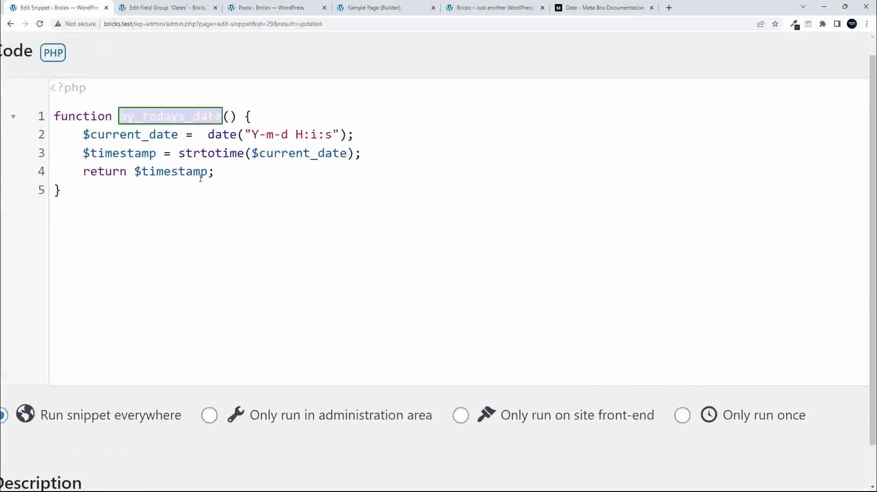
{"action": "left_click", "coordinate": [257, 182]}
{"action": "scroll", "coordinate": [261, 119], "scroll_direction": "right", "scroll_amount": 1}
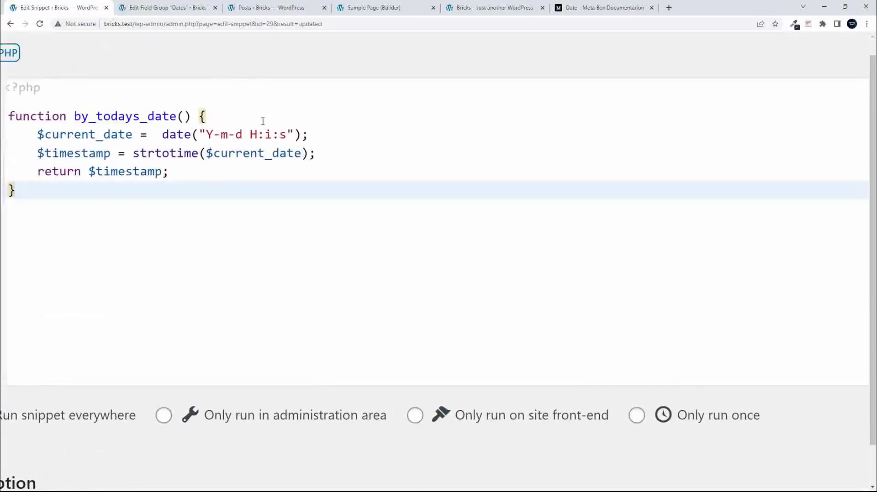
{"action": "scroll", "coordinate": [263, 121], "scroll_direction": "left", "scroll_amount": 2}
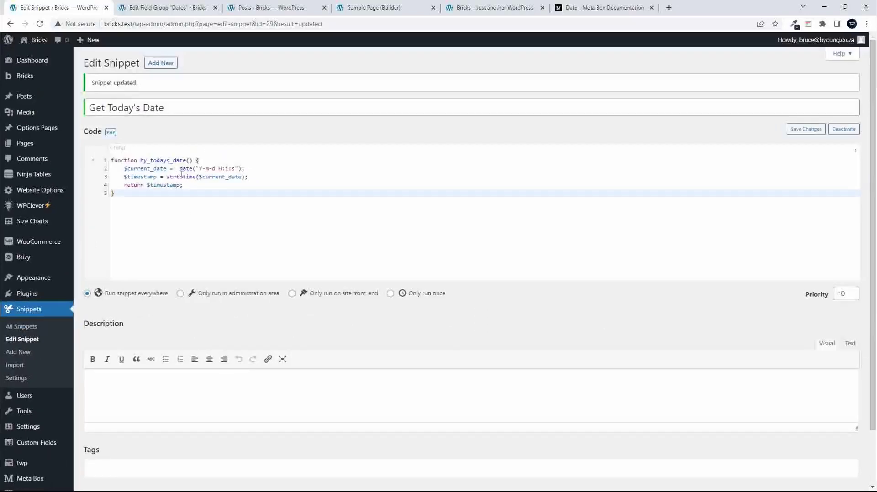
{"action": "double_click", "coordinate": [164, 160]}
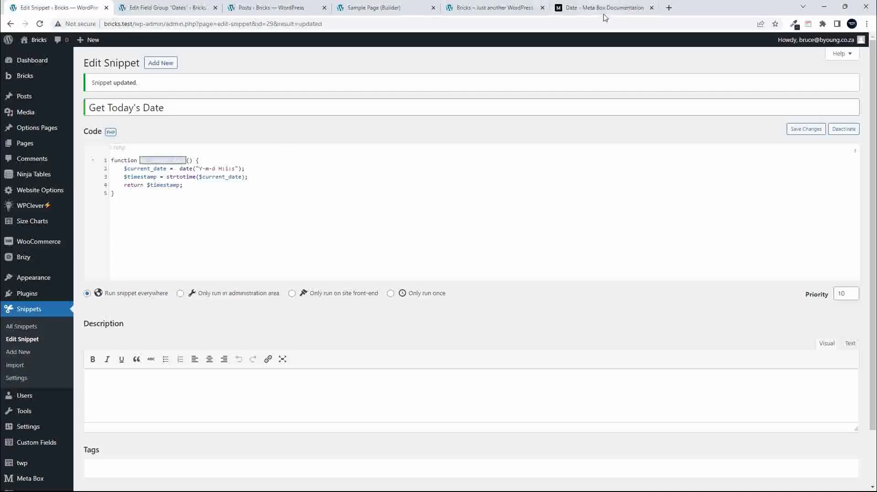
Set the "In the Future" post's start date to 2022-10-01, update the post and reload the front-end page to check its grouping.
{"action": "left_click", "coordinate": [507, 13]}
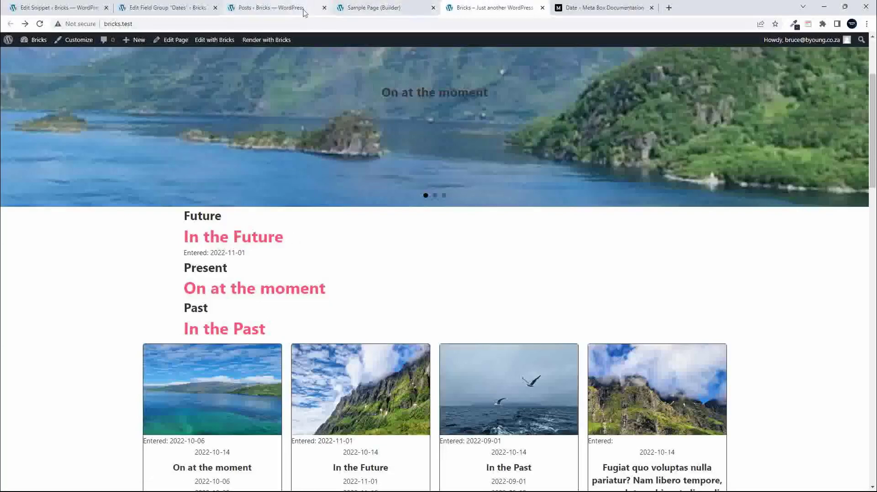
{"action": "left_click", "coordinate": [277, 7]}
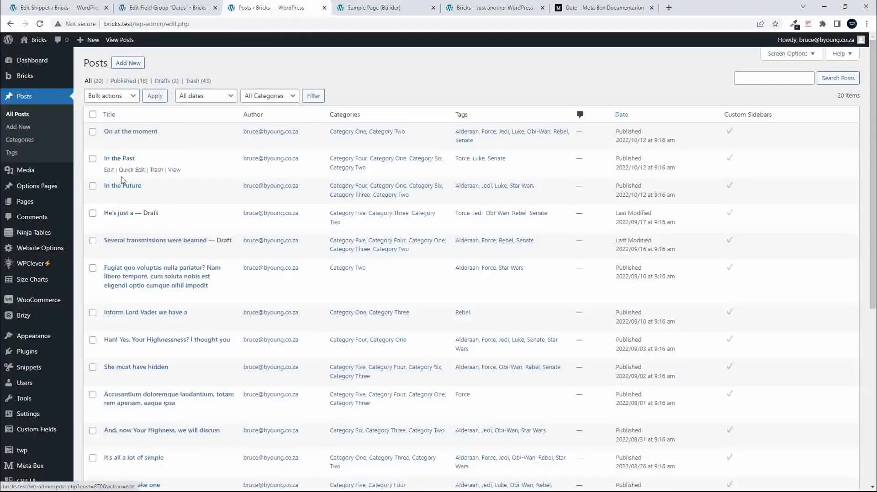
{"action": "left_click", "coordinate": [113, 186]}
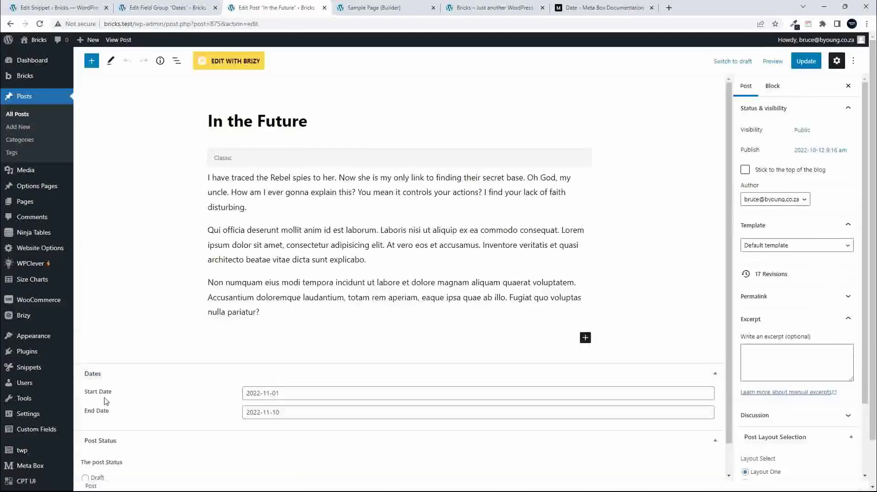
{"action": "left_click", "coordinate": [258, 394]}
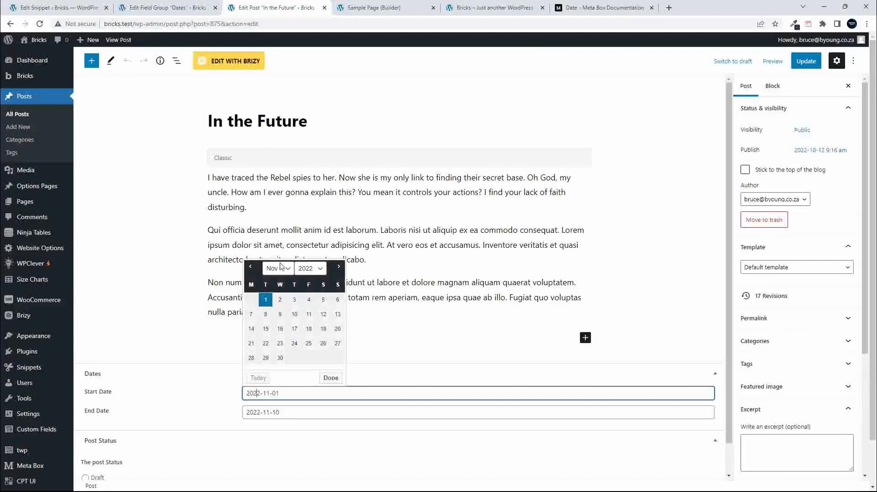
{"action": "left_click", "coordinate": [251, 267]}
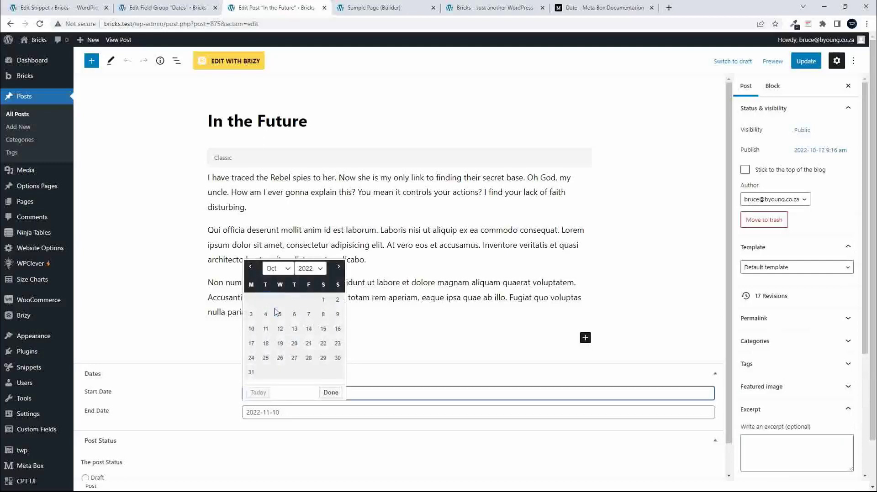
{"action": "left_click", "coordinate": [323, 300]}
{"action": "left_click", "coordinate": [804, 63]}
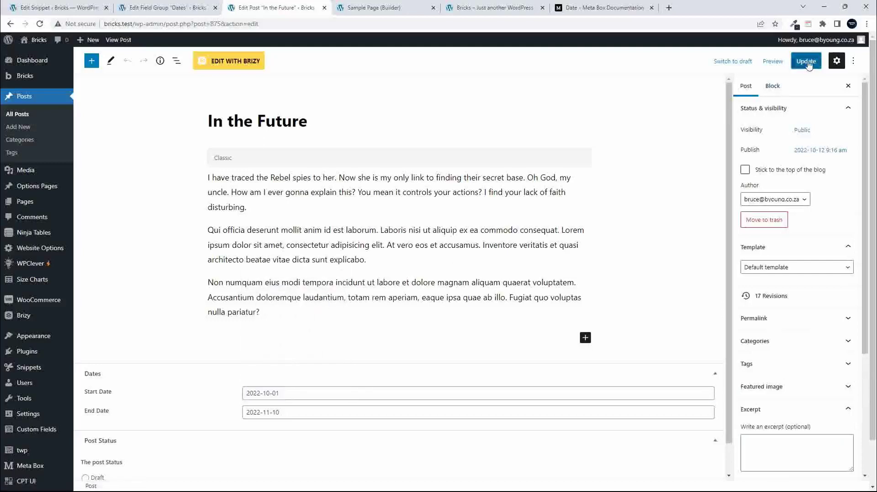
{"action": "left_click", "coordinate": [485, 8]}
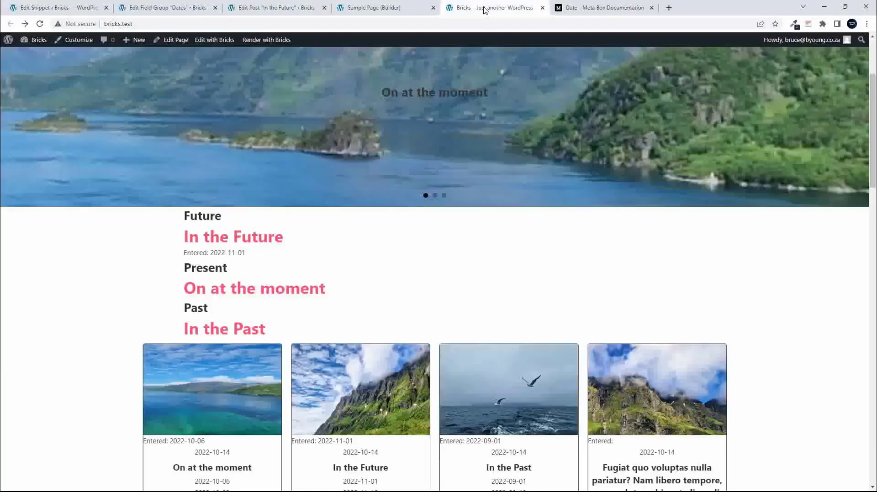
{"action": "left_click", "coordinate": [40, 24]}
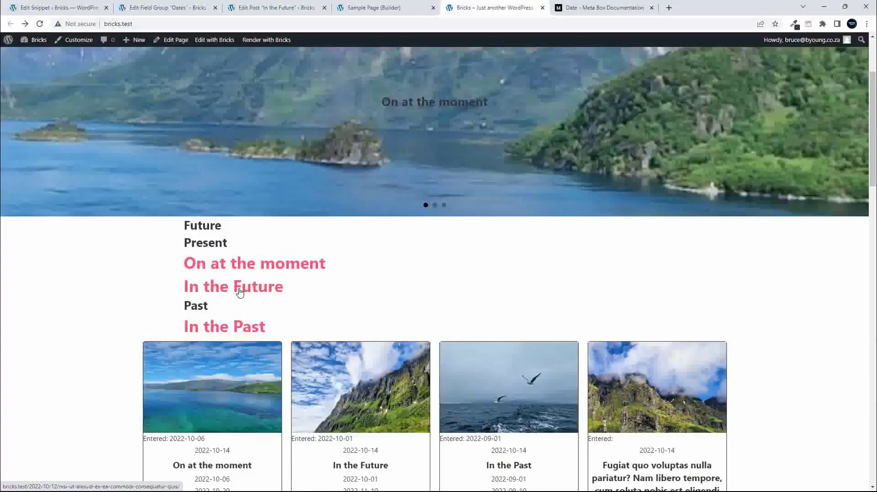
Set the "In the Future" post's end date to 2022-10-05, update the post and check its grouping on the reloaded front-end page.
{"action": "left_click", "coordinate": [287, 8]}
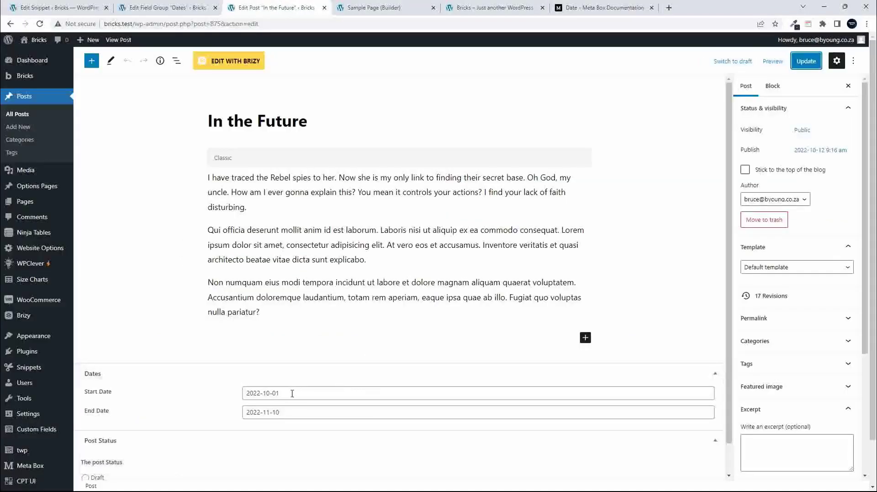
{"action": "left_click", "coordinate": [304, 413]}
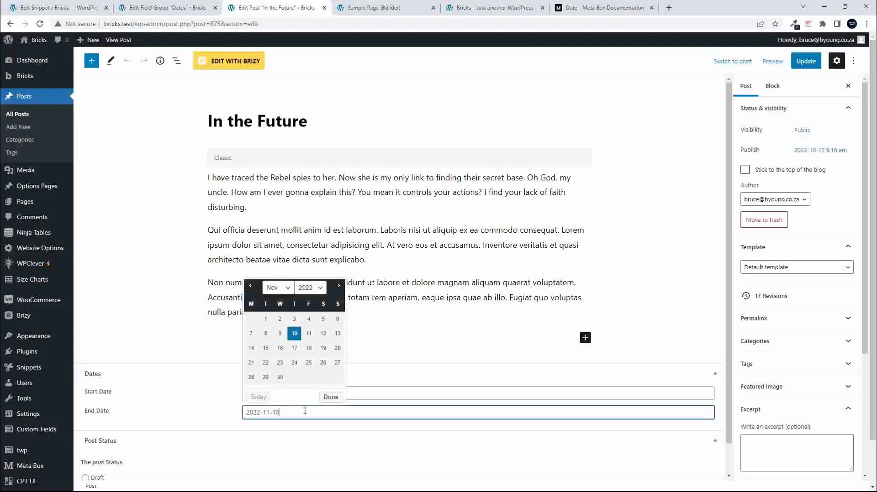
{"action": "left_click", "coordinate": [251, 286]}
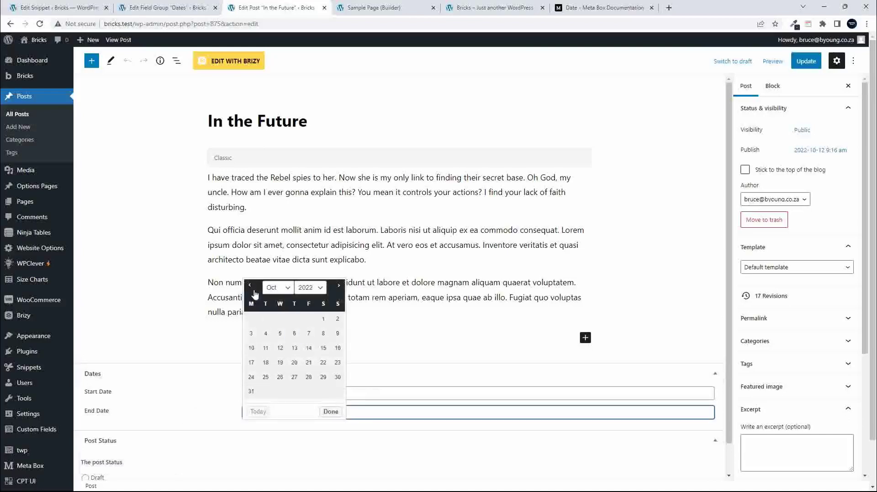
{"action": "left_click", "coordinate": [280, 334]}
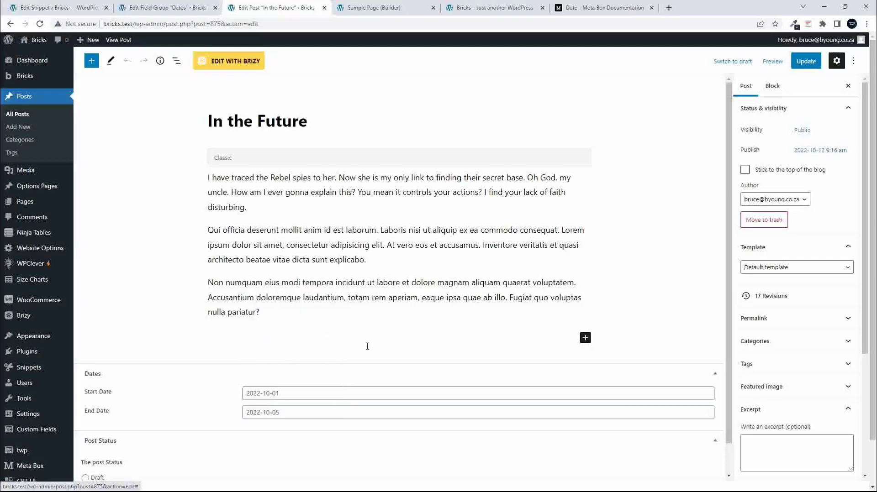
{"action": "left_click", "coordinate": [807, 64]}
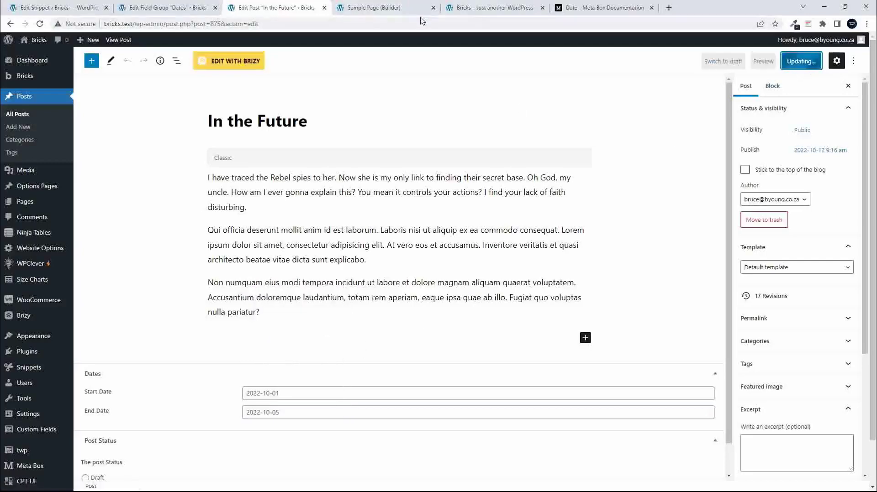
{"action": "left_click", "coordinate": [470, 9]}
{"action": "left_click", "coordinate": [40, 24]}
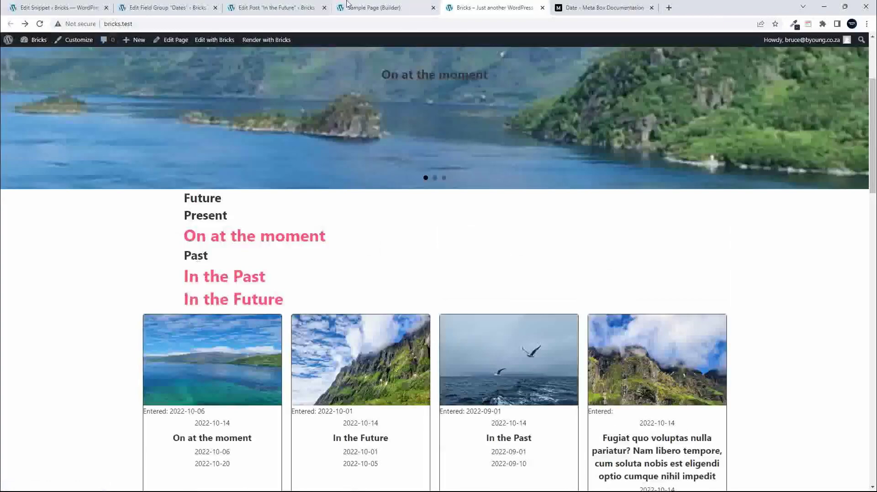
Set the "In the Future" post's start date to 2022-11-01 and its end date to 2022-11-10.
{"action": "left_click", "coordinate": [282, 8]}
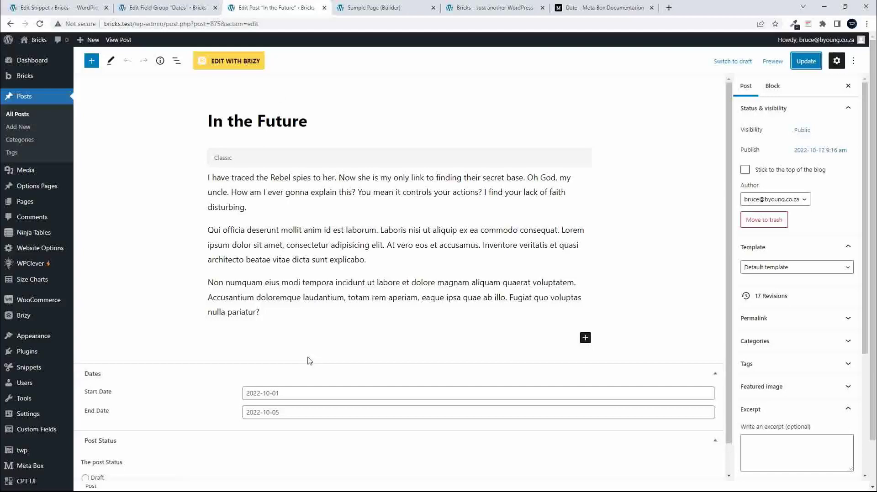
{"action": "scroll", "coordinate": [307, 360], "scroll_direction": "down", "scroll_amount": 1}
{"action": "left_click", "coordinate": [276, 362]}
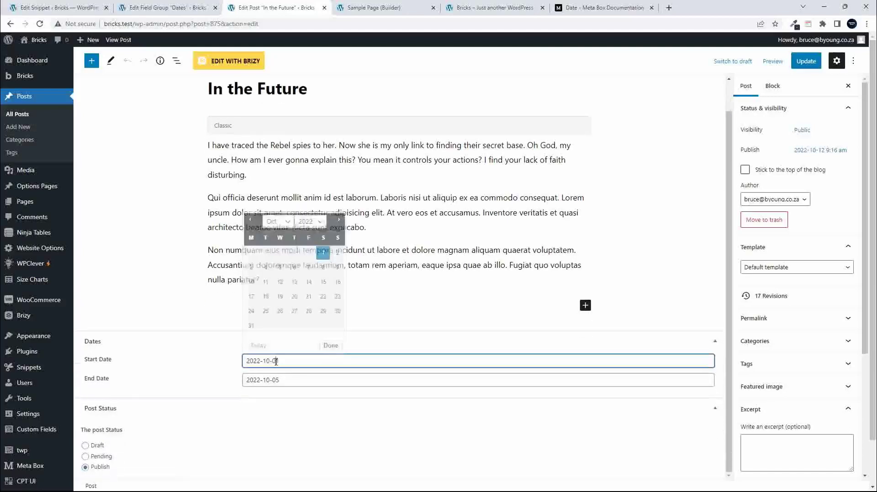
{"action": "left_click", "coordinate": [338, 221]}
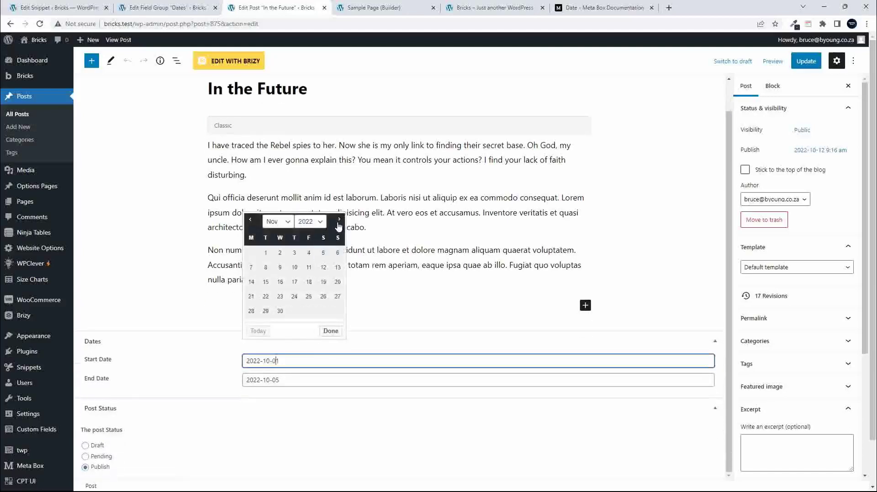
{"action": "left_click", "coordinate": [266, 252]}
{"action": "left_click", "coordinate": [285, 383]}
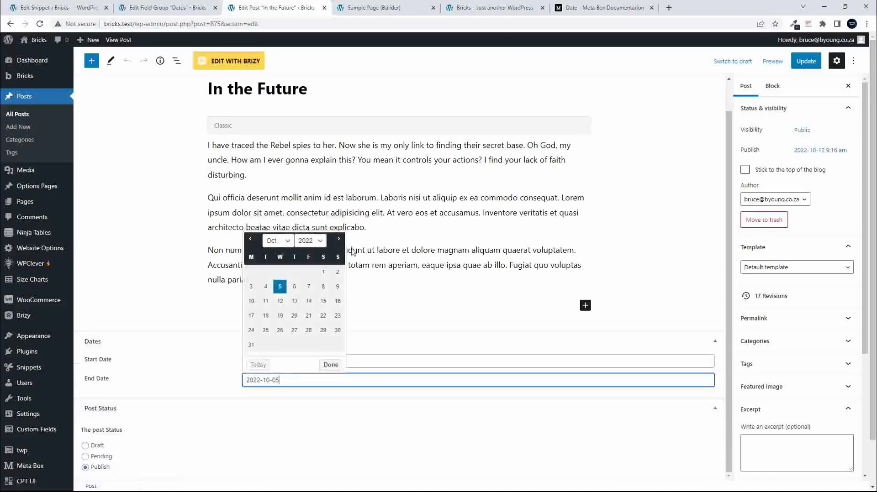
{"action": "left_click", "coordinate": [293, 288]}
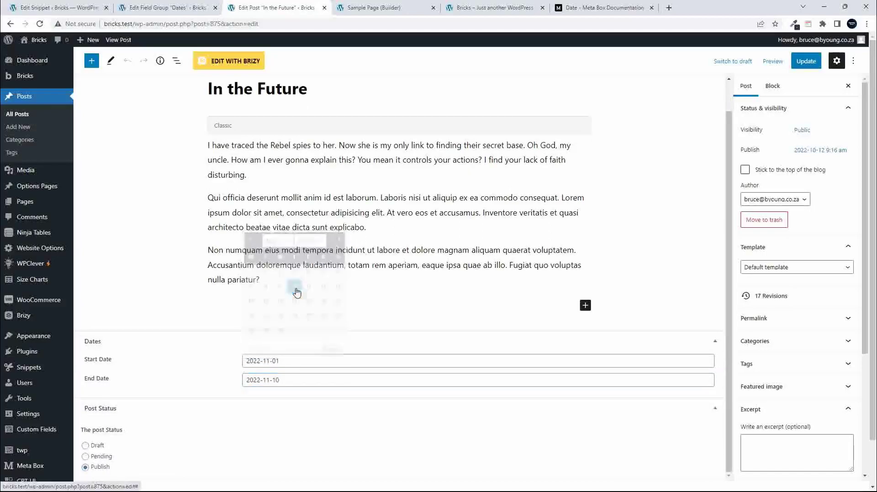
Update the "In the Future" post and reload the front-end page to check its grouping.
{"action": "left_click", "coordinate": [806, 60]}
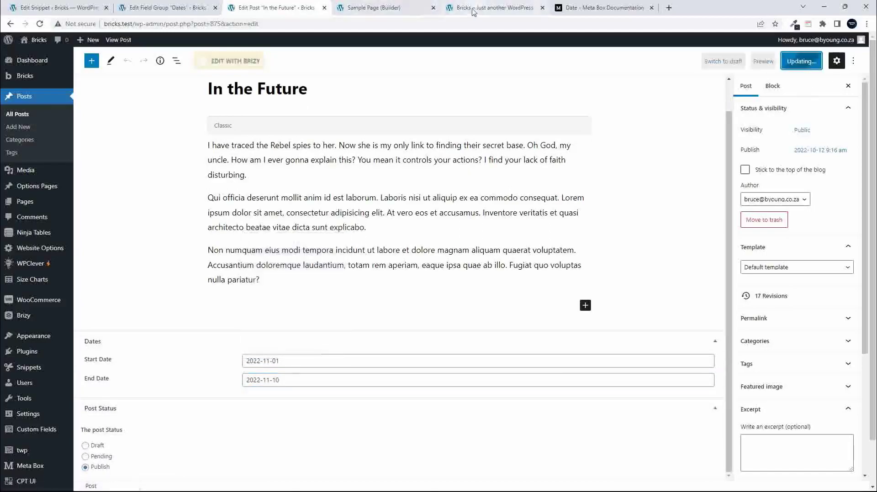
{"action": "left_click", "coordinate": [491, 8]}
{"action": "left_click", "coordinate": [40, 23]}
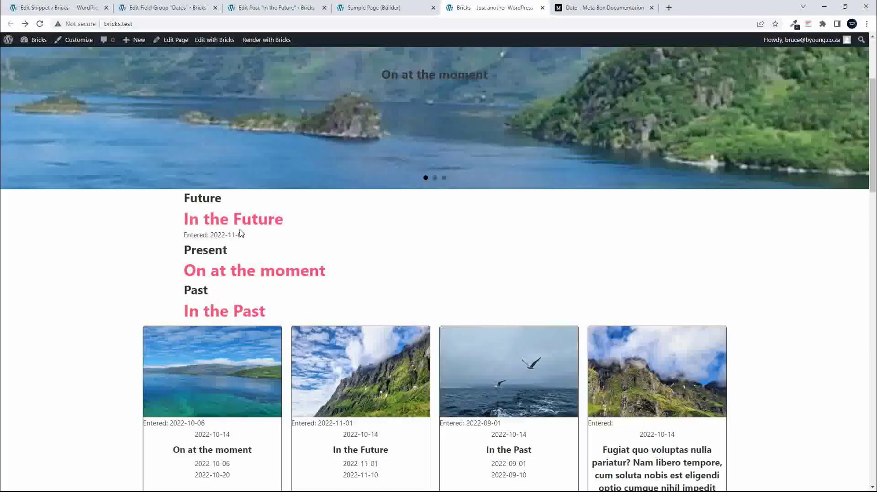
In the Sample Page builder, inspect the Future container's query loop and highlight the meta key of its date_start meta query.
{"action": "left_click", "coordinate": [374, 8]}
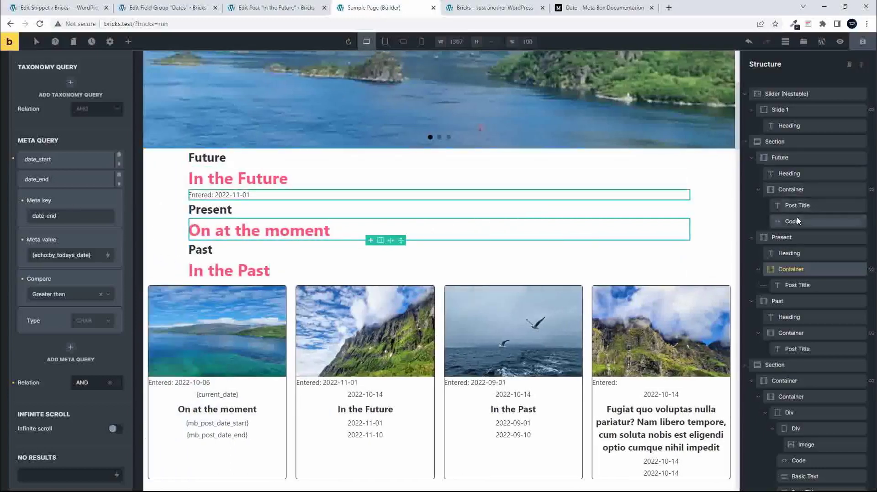
{"action": "left_click", "coordinate": [331, 185]}
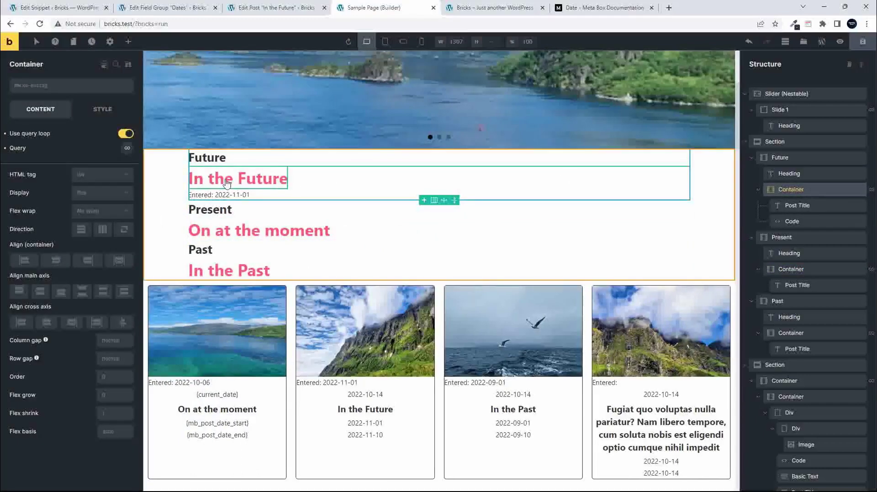
{"action": "scroll", "coordinate": [205, 180], "scroll_direction": "right", "scroll_amount": 2}
{"action": "left_click", "coordinate": [126, 151]}
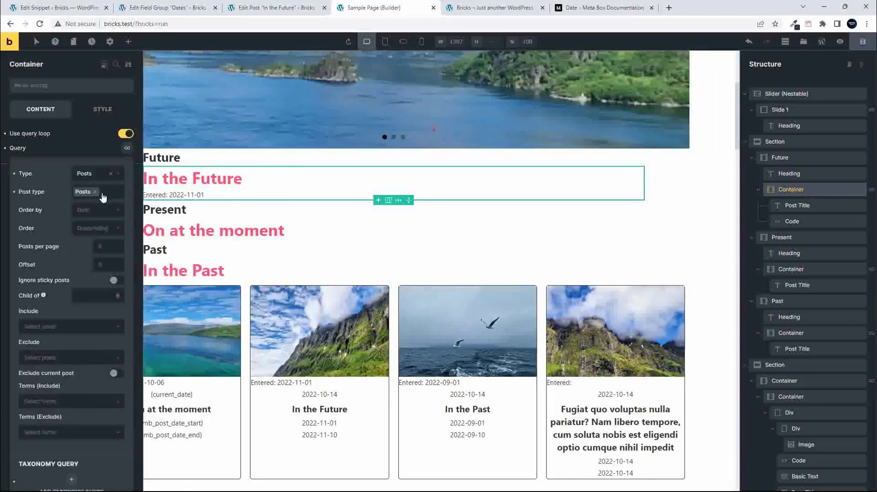
{"action": "scroll", "coordinate": [57, 246], "scroll_direction": "down", "scroll_amount": 2}
{"action": "scroll", "coordinate": [58, 245], "scroll_direction": "down", "scroll_amount": 4}
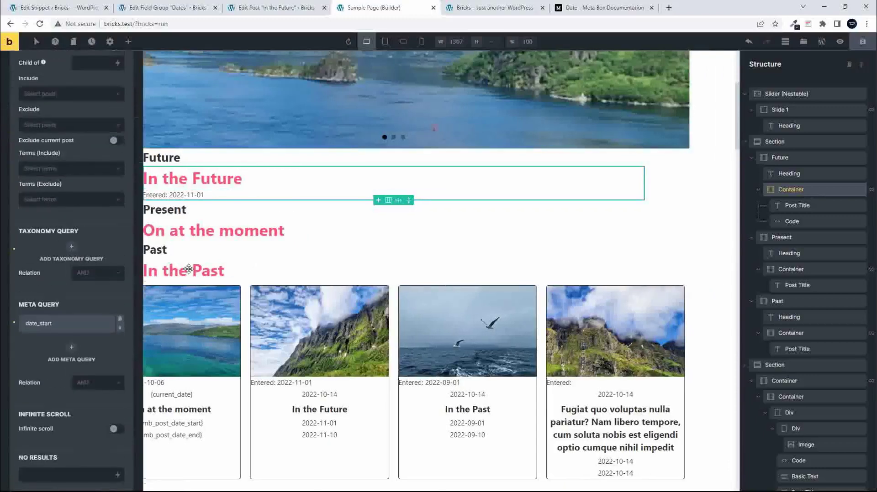
{"action": "left_click", "coordinate": [52, 324]}
{"action": "scroll", "coordinate": [54, 310], "scroll_direction": "down", "scroll_amount": 3}
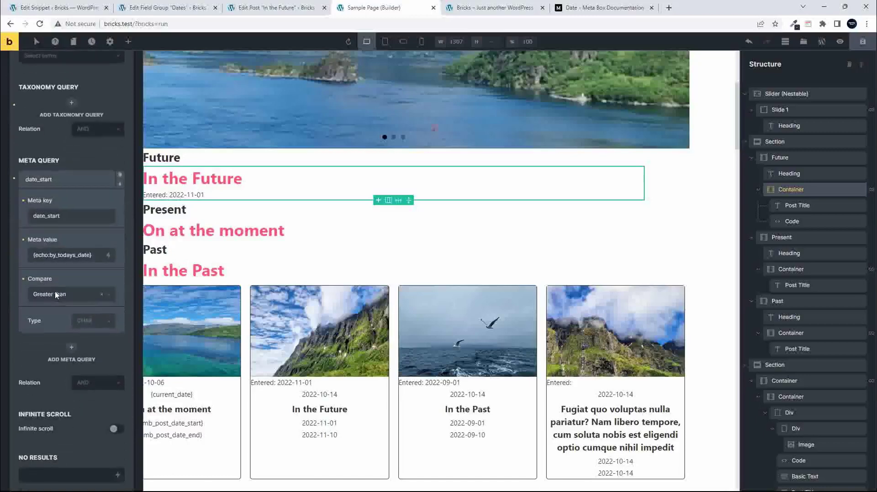
{"action": "left_click_drag", "start_coordinate": [34, 217], "coordinate": [72, 217]}
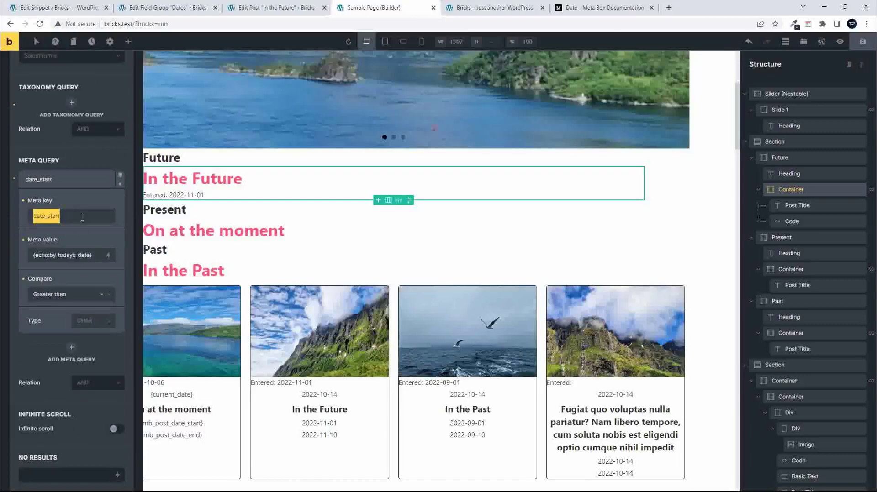
In the Dates field group, expand the Start Date field and highlight its ID for comparison with the meta key.
{"action": "left_click", "coordinate": [181, 9]}
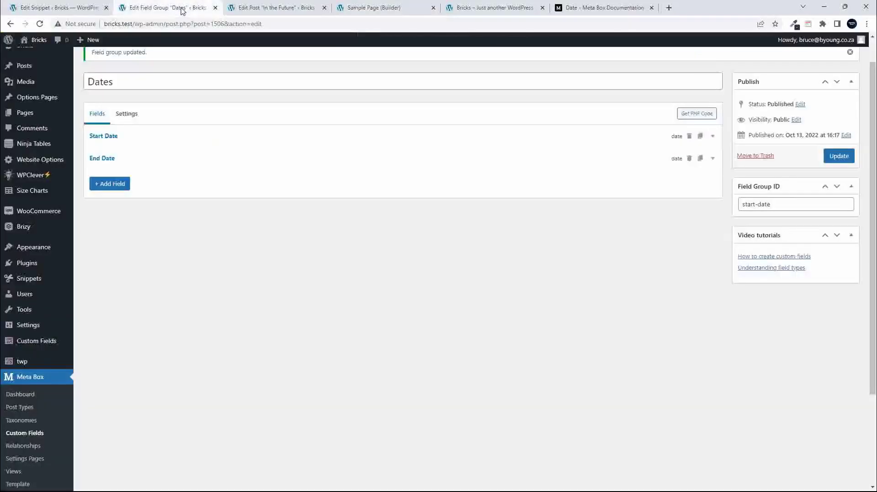
{"action": "left_click", "coordinate": [110, 136]}
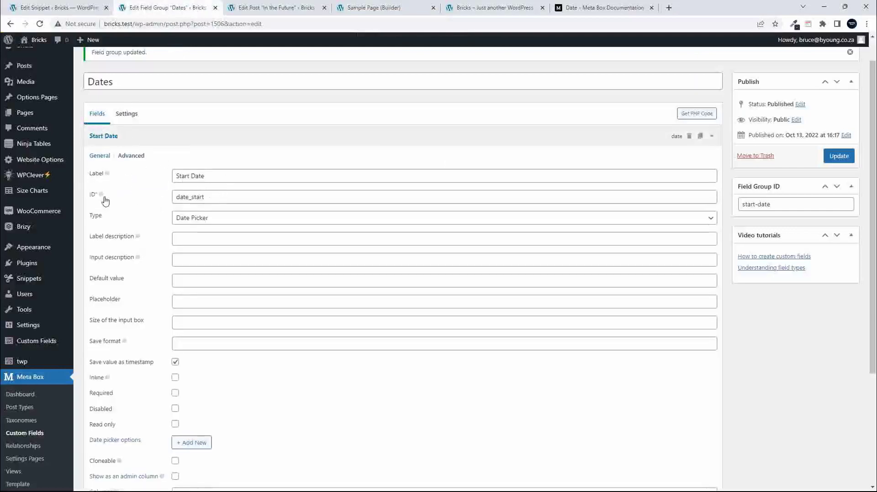
{"action": "left_click_drag", "start_coordinate": [212, 197], "coordinate": [173, 197]}
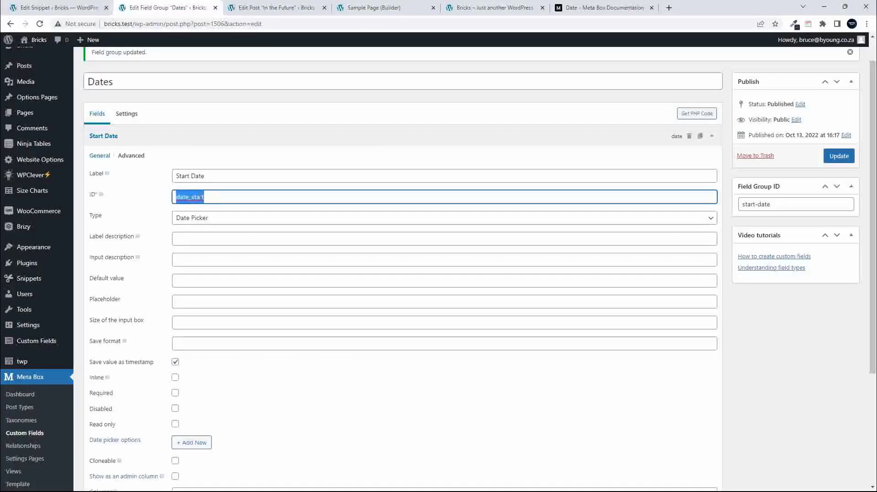
Back in the builder, re-enter the Future query's date_start meta value with the Output PHP function dynamic data as {echo:by_todays_date}.
{"action": "left_click", "coordinate": [379, 9]}
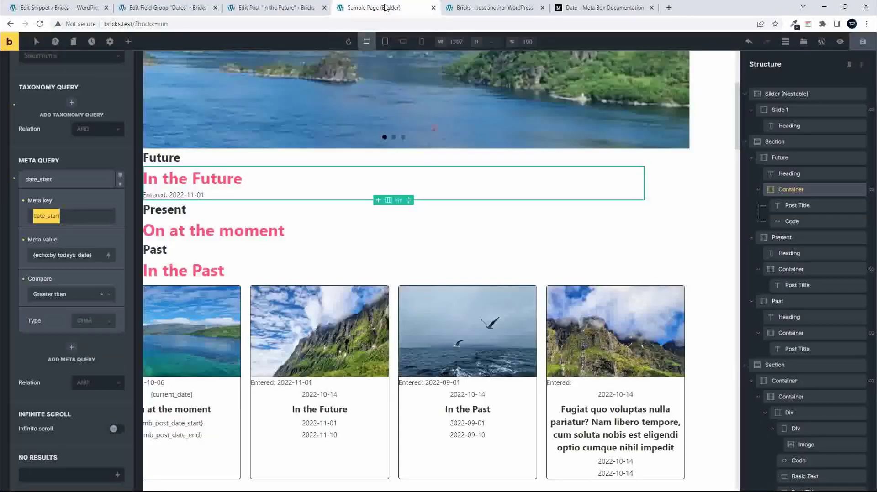
{"action": "left_click", "coordinate": [70, 216]}
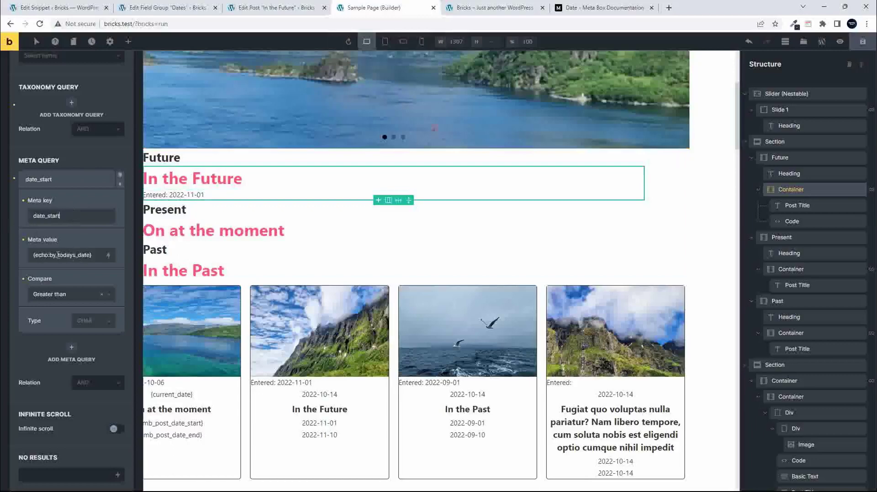
{"action": "left_click_drag", "start_coordinate": [96, 256], "coordinate": [31, 259]}
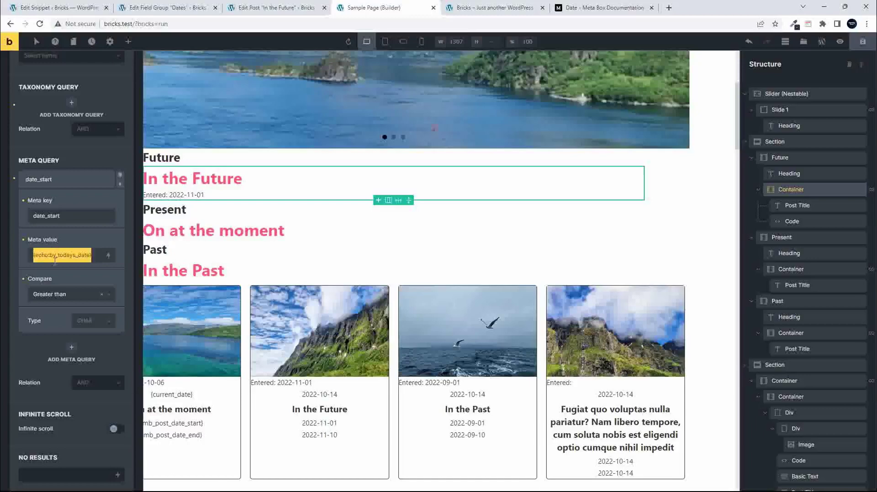
{"action": "key", "text": "BackSpace"}
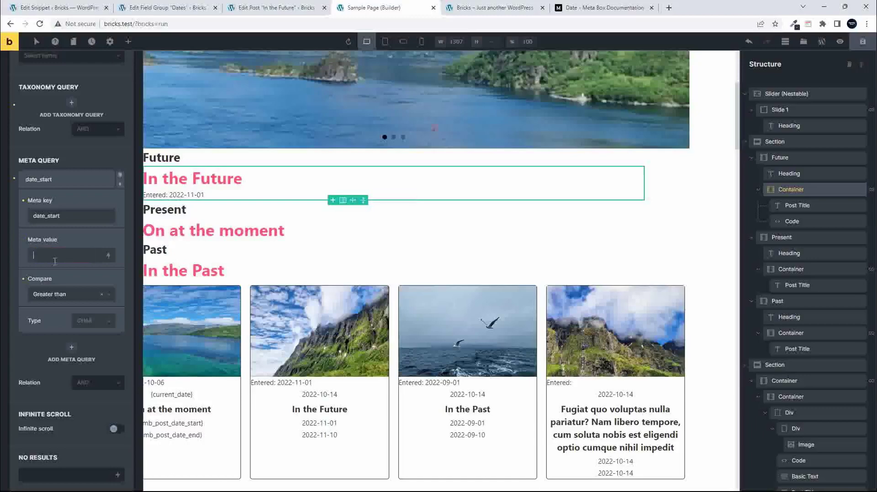
{"action": "left_click", "coordinate": [108, 257]}
{"action": "type", "text": "php"}
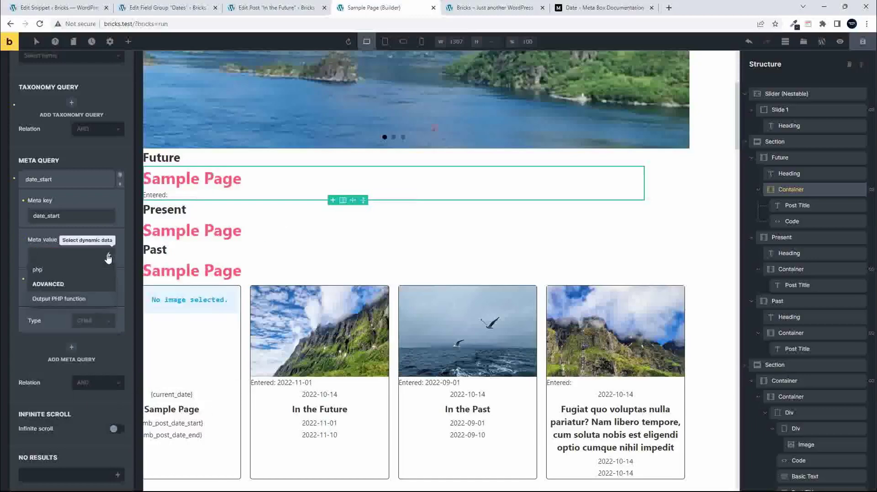
{"action": "left_click", "coordinate": [63, 299]}
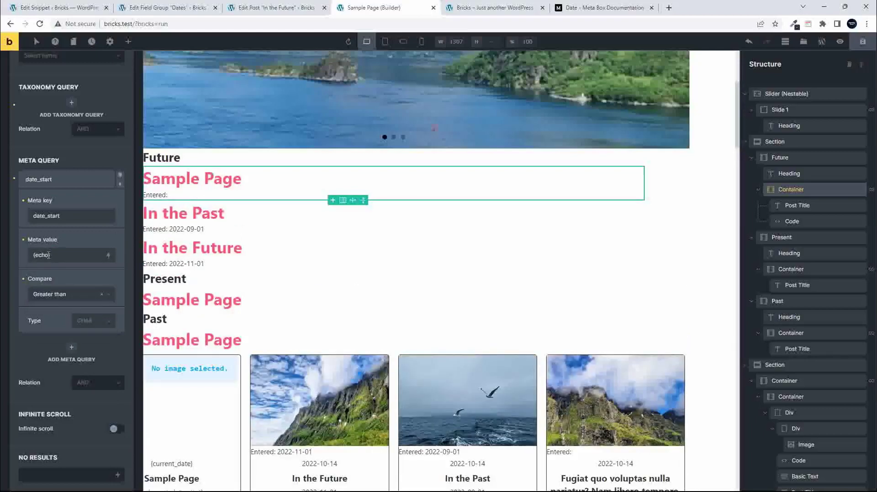
{"action": "type", "text": ":by_todays_date"}
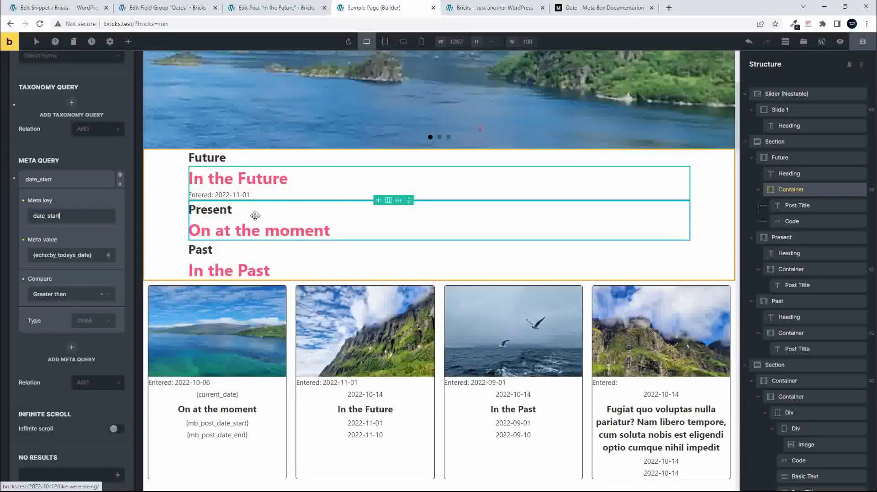
Open the Present container's query loop and examine its date_start meta query's key, value and comparison.
{"action": "left_click", "coordinate": [402, 213]}
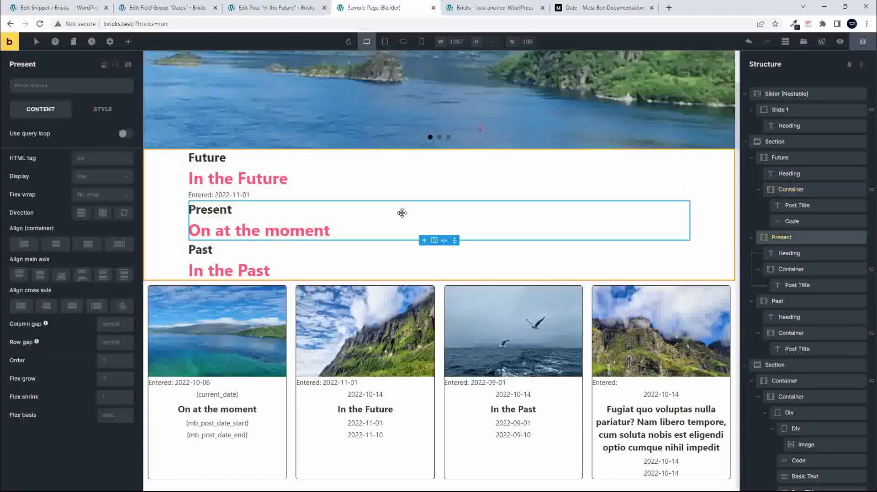
{"action": "left_click", "coordinate": [791, 269]}
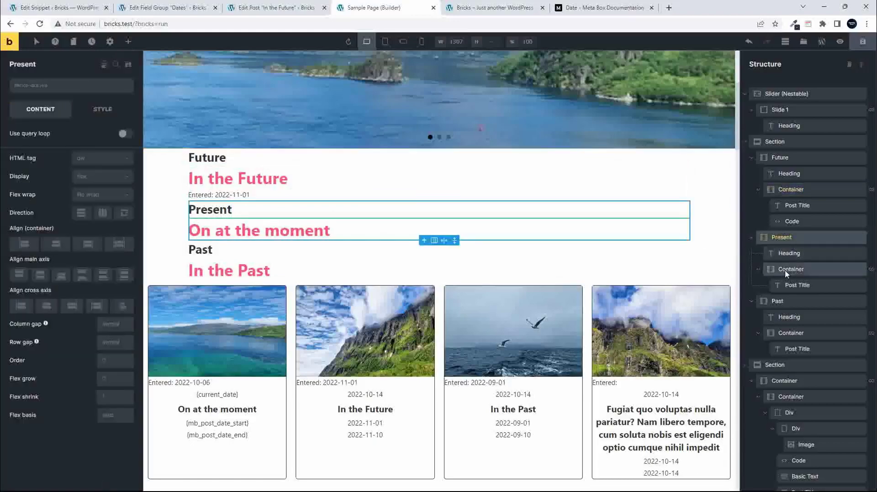
{"action": "left_click", "coordinate": [127, 148]}
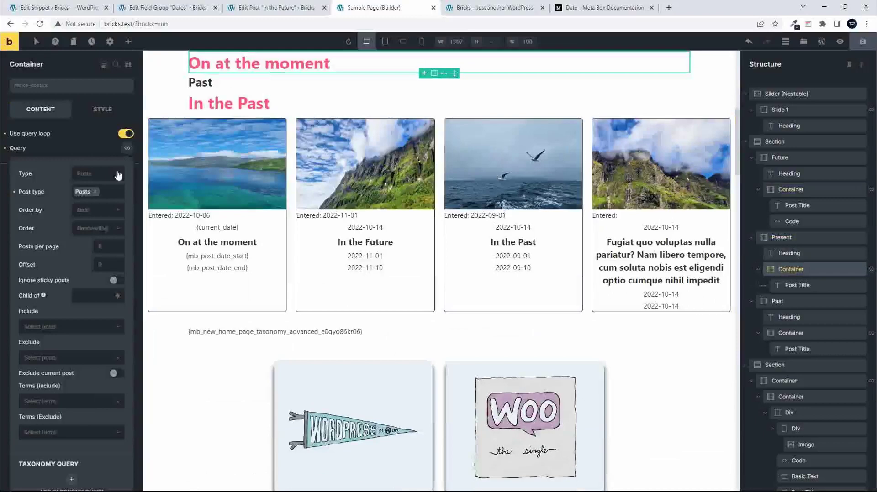
{"action": "scroll", "coordinate": [98, 293], "scroll_direction": "down", "scroll_amount": 5}
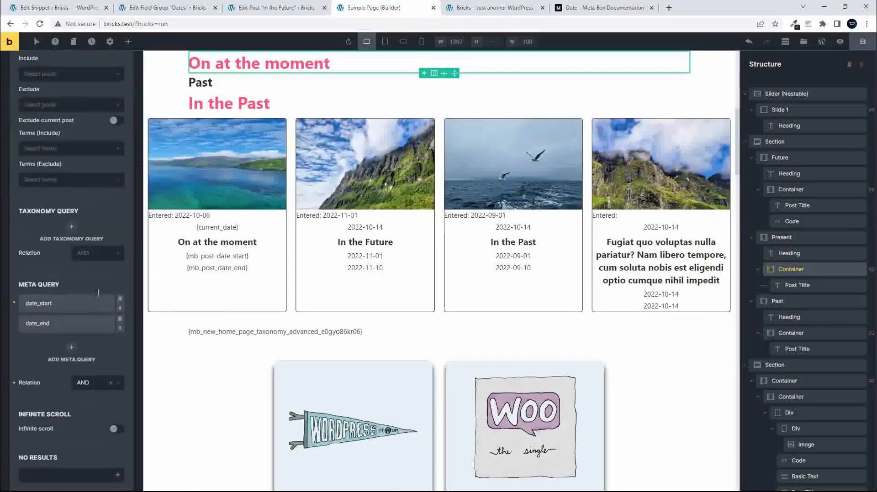
{"action": "left_click", "coordinate": [42, 304]}
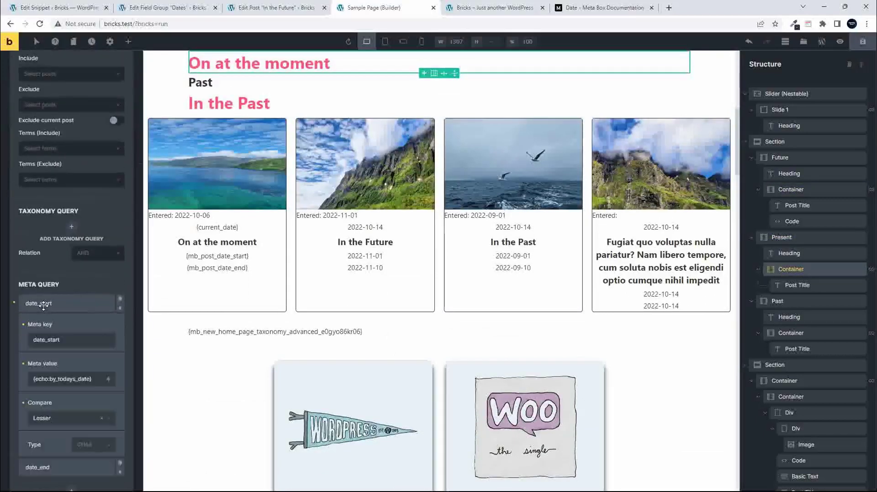
{"action": "scroll", "coordinate": [92, 316], "scroll_direction": "down", "scroll_amount": 2}
{"action": "scroll", "coordinate": [92, 316], "scroll_direction": "down", "scroll_amount": 2}
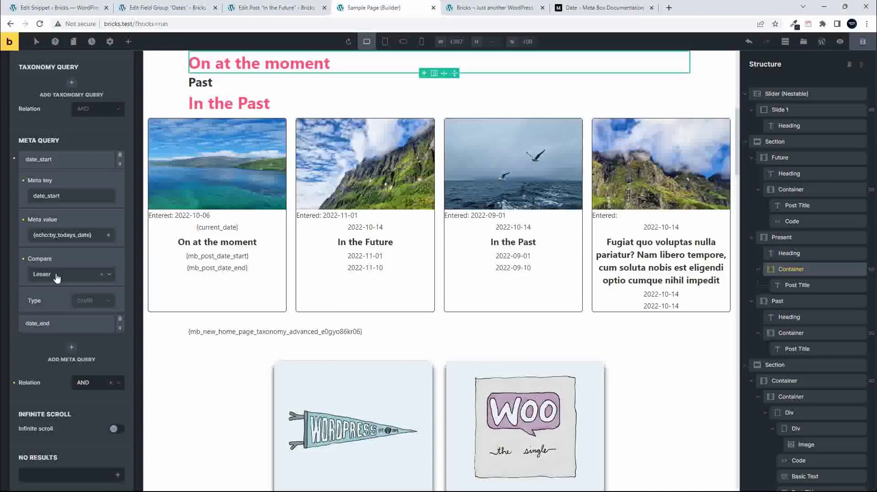
Collapse the Present query's date_start entry and examine the date_end meta query's key, value and comparison.
{"action": "left_click", "coordinate": [46, 161]}
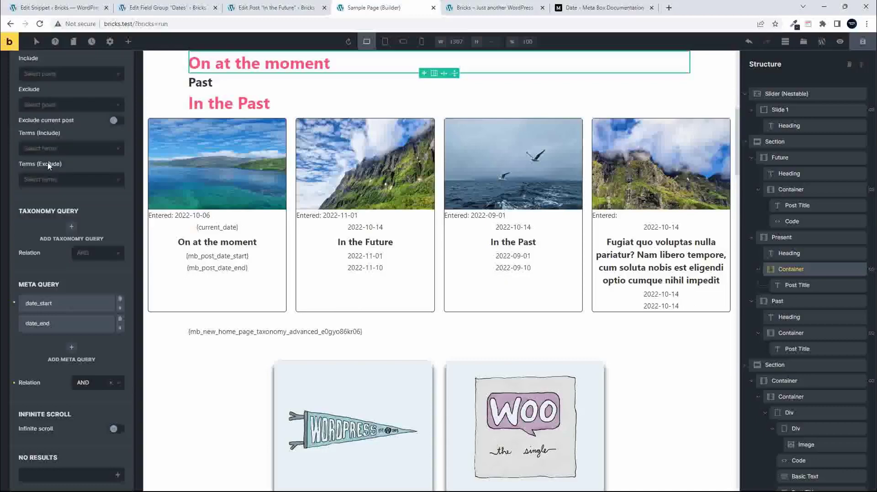
{"action": "left_click", "coordinate": [50, 322]}
{"action": "scroll", "coordinate": [51, 312], "scroll_direction": "down", "scroll_amount": 3}
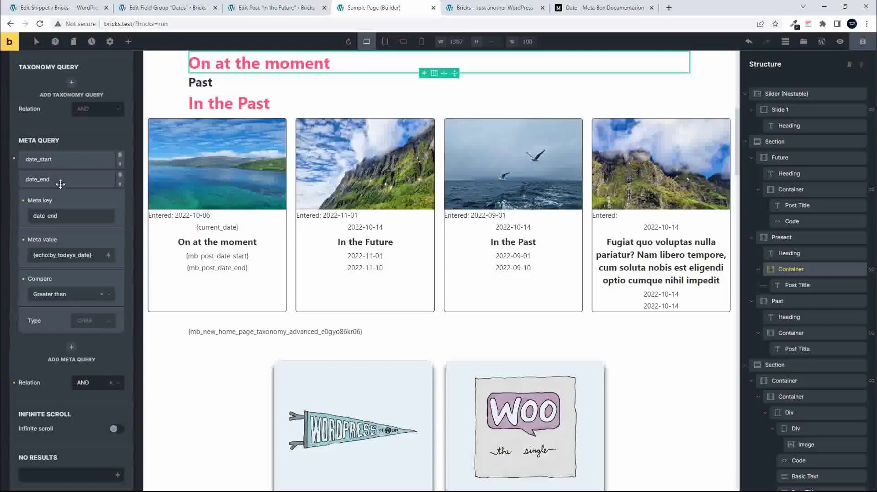
{"action": "left_click", "coordinate": [60, 183]}
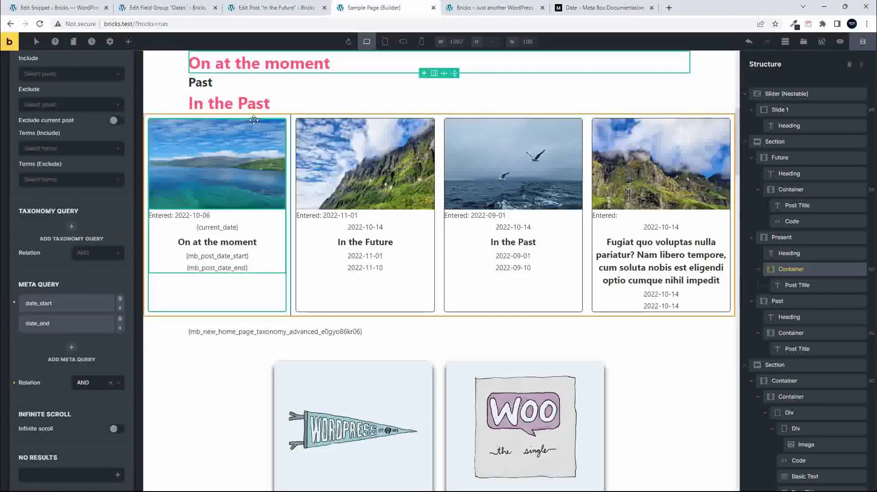
{"action": "scroll", "coordinate": [244, 155], "scroll_direction": "up", "scroll_amount": 2}
{"action": "scroll", "coordinate": [244, 156], "scroll_direction": "down", "scroll_amount": 2}
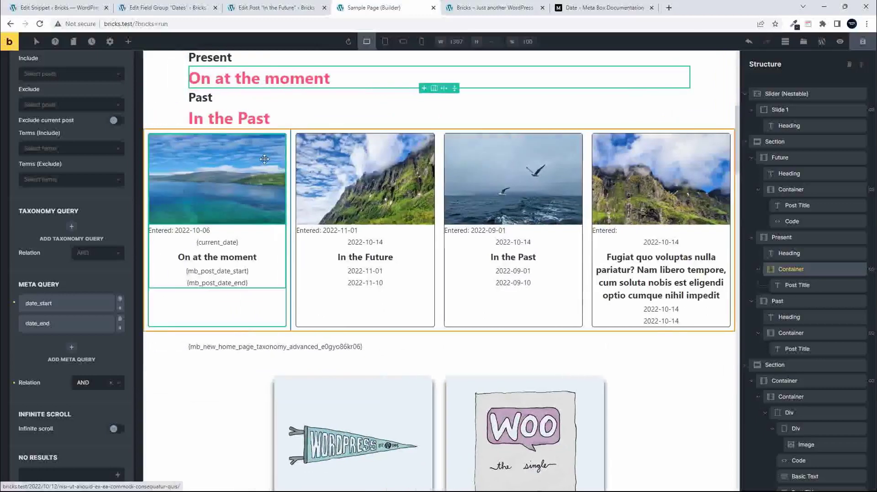
Open the Past container's query loop and examine its date_end meta query's key, value and comparison.
{"action": "left_click", "coordinate": [258, 122]}
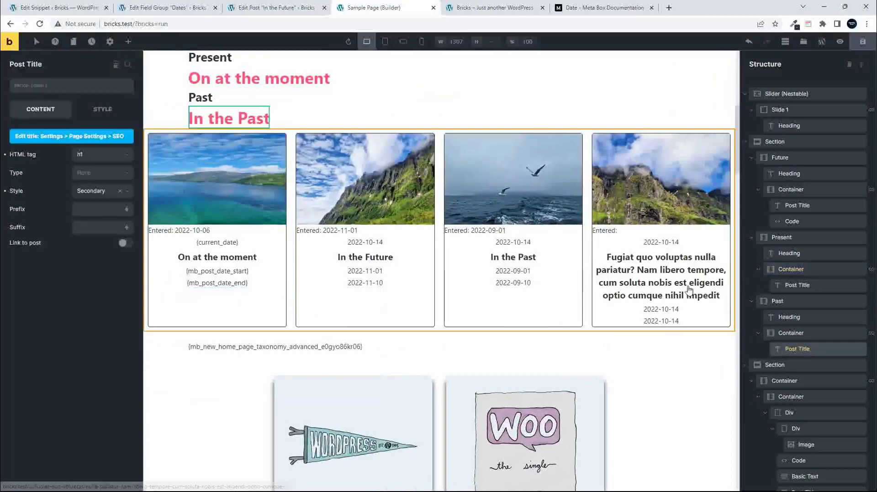
{"action": "left_click", "coordinate": [794, 334]}
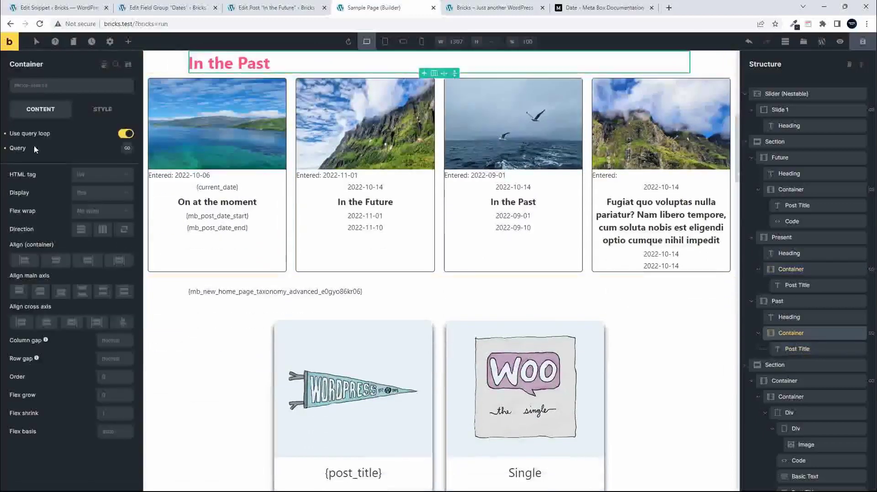
{"action": "left_click", "coordinate": [127, 149]}
{"action": "scroll", "coordinate": [54, 314], "scroll_direction": "down", "scroll_amount": 4}
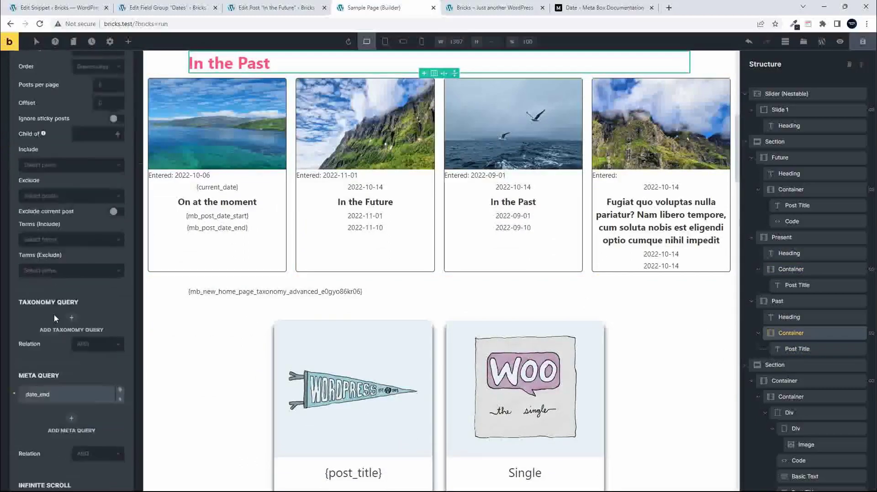
{"action": "left_click", "coordinate": [54, 323]}
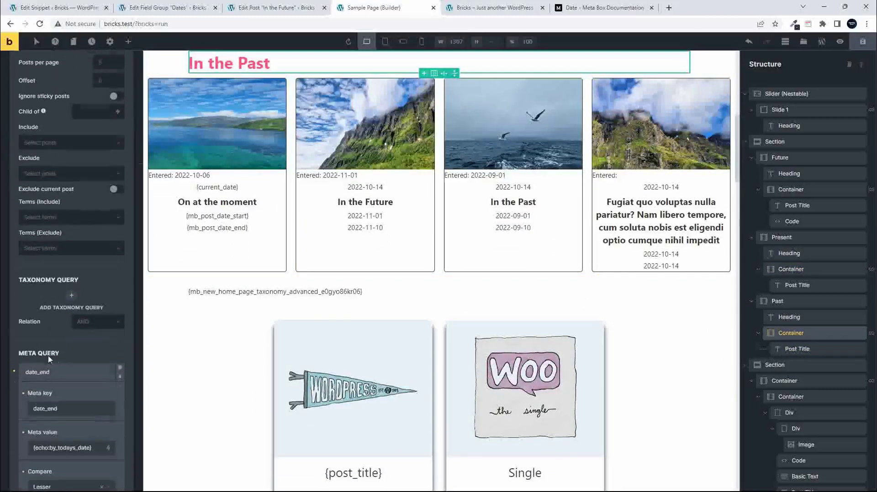
{"action": "scroll", "coordinate": [54, 328], "scroll_direction": "down", "scroll_amount": 2}
{"action": "scroll", "coordinate": [53, 329], "scroll_direction": "down", "scroll_amount": 3}
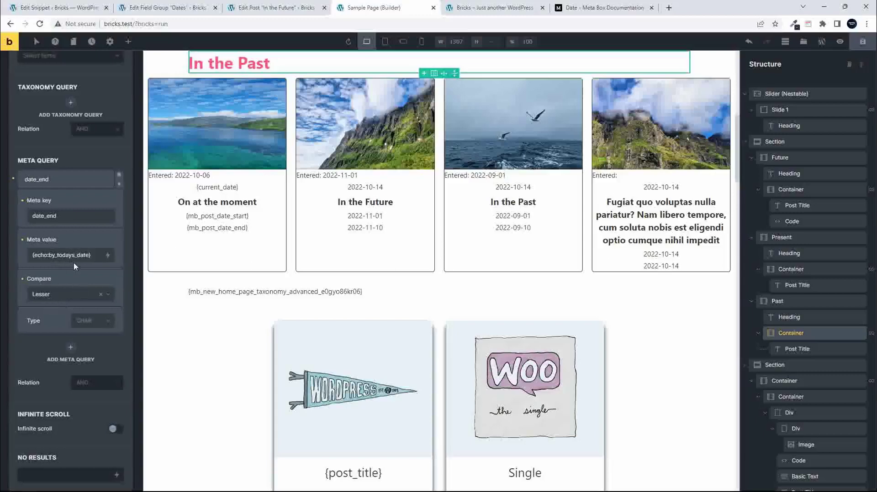
{"action": "scroll", "coordinate": [77, 236], "scroll_direction": "up", "scroll_amount": 1}
{"action": "scroll", "coordinate": [79, 264], "scroll_direction": "down", "scroll_amount": 1}
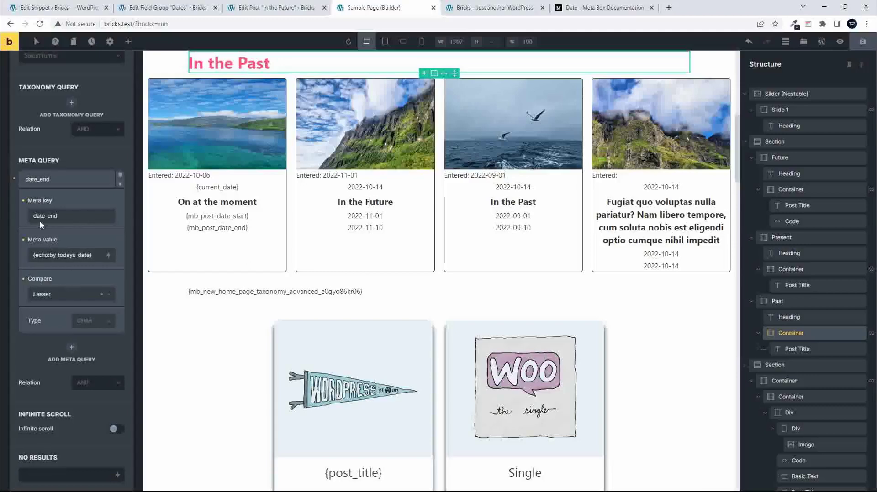
{"action": "left_click", "coordinate": [53, 179]}
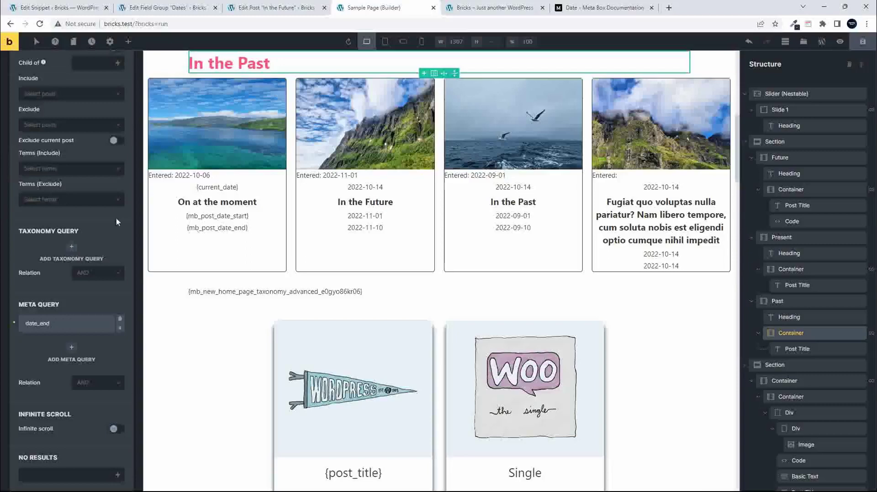
{"action": "scroll", "coordinate": [276, 244], "scroll_direction": "up", "scroll_amount": 3}
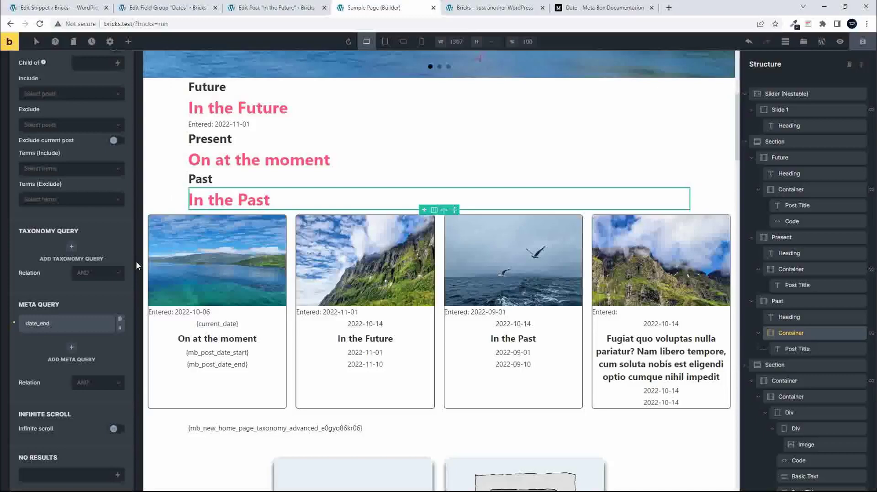
In the Get Today's Date snippet, highlight the H:i:s time portion of the date format and review the strtotime line.
{"action": "left_click", "coordinate": [50, 8]}
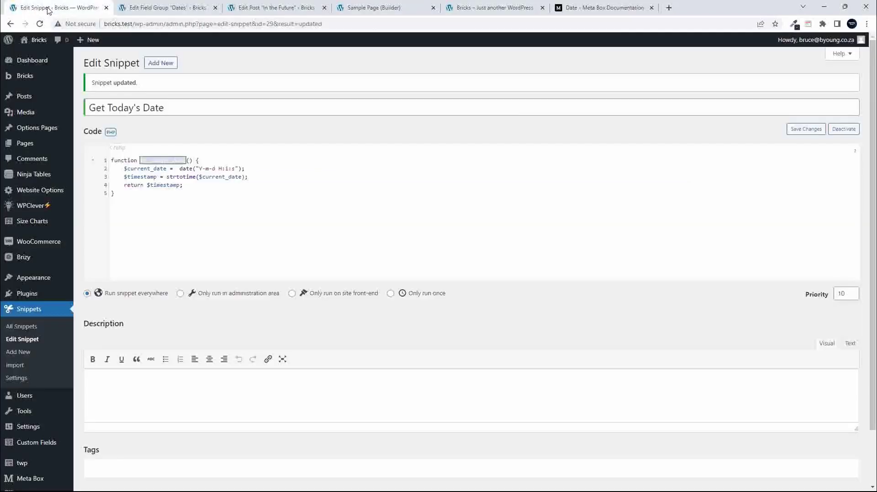
{"action": "left_click", "coordinate": [221, 169]}
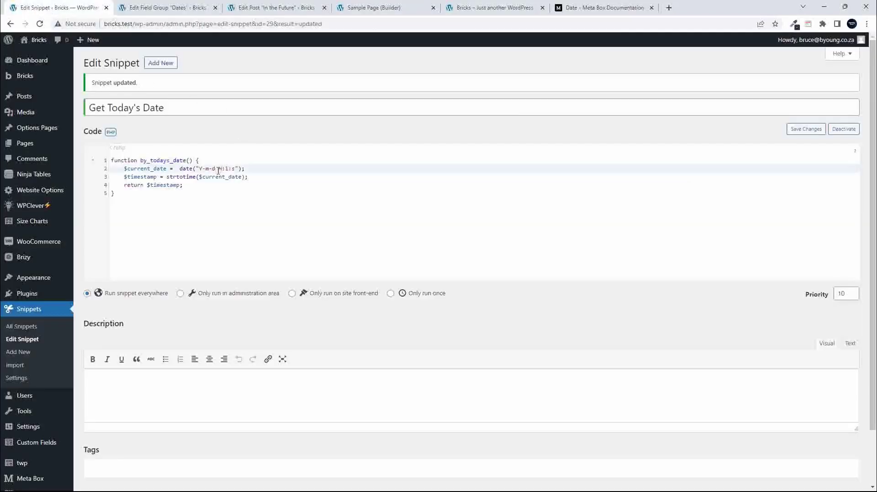
{"action": "left_click_drag", "start_coordinate": [222, 170], "coordinate": [235, 169]}
{"action": "left_click", "coordinate": [256, 179]}
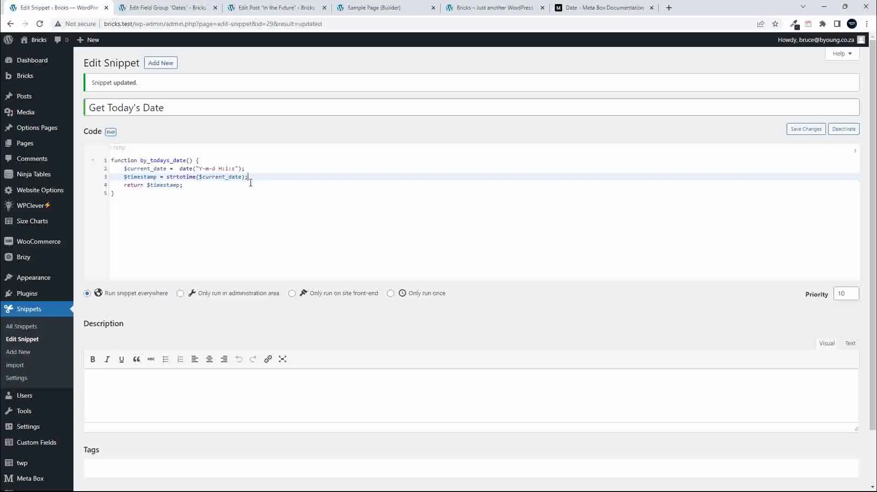
Review the Future, Present and Past post lists in the Sample Page builder and on the site's front end.
{"action": "left_click", "coordinate": [384, 8]}
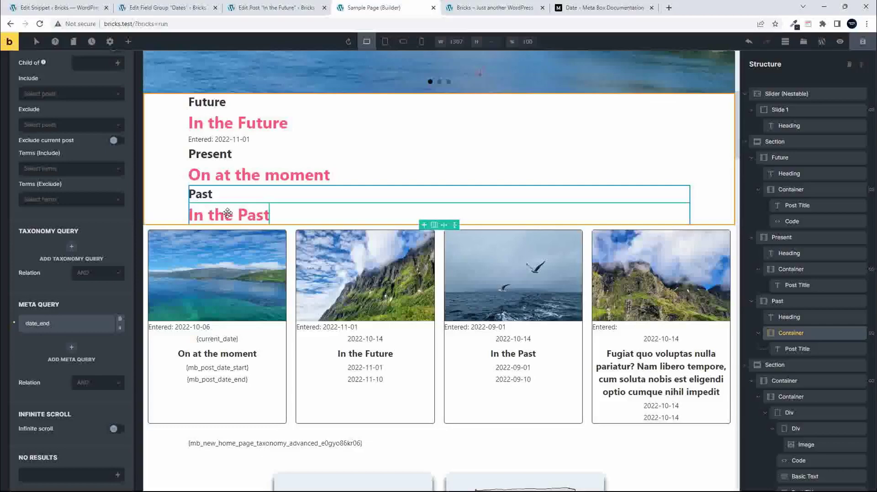
{"action": "scroll", "coordinate": [219, 125], "scroll_direction": "right", "scroll_amount": 2}
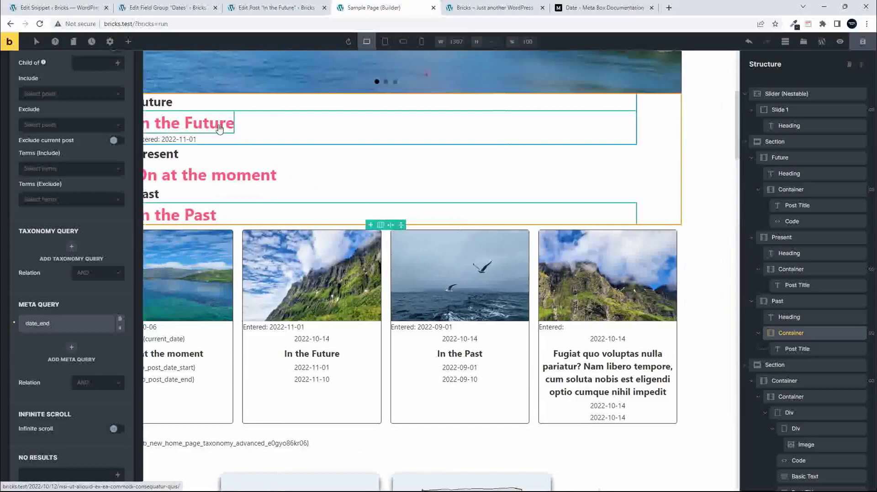
{"action": "scroll", "coordinate": [237, 117], "scroll_direction": "left", "scroll_amount": 1}
{"action": "left_click", "coordinate": [461, 13]}
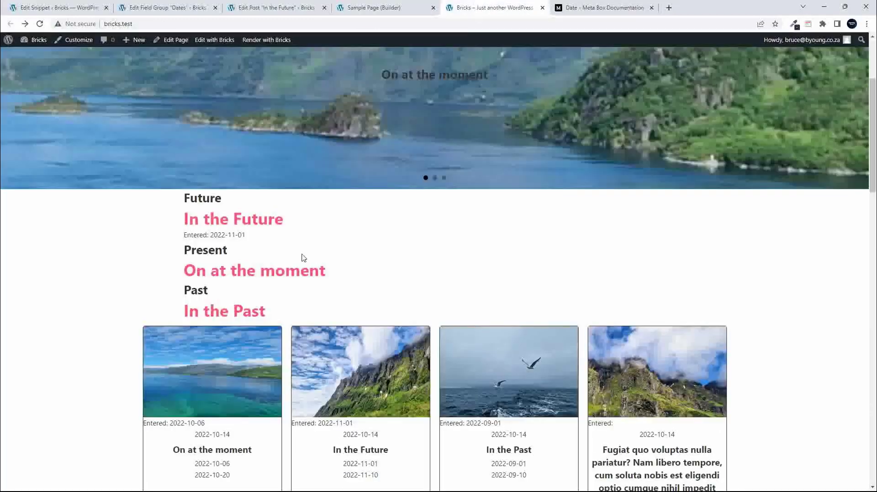